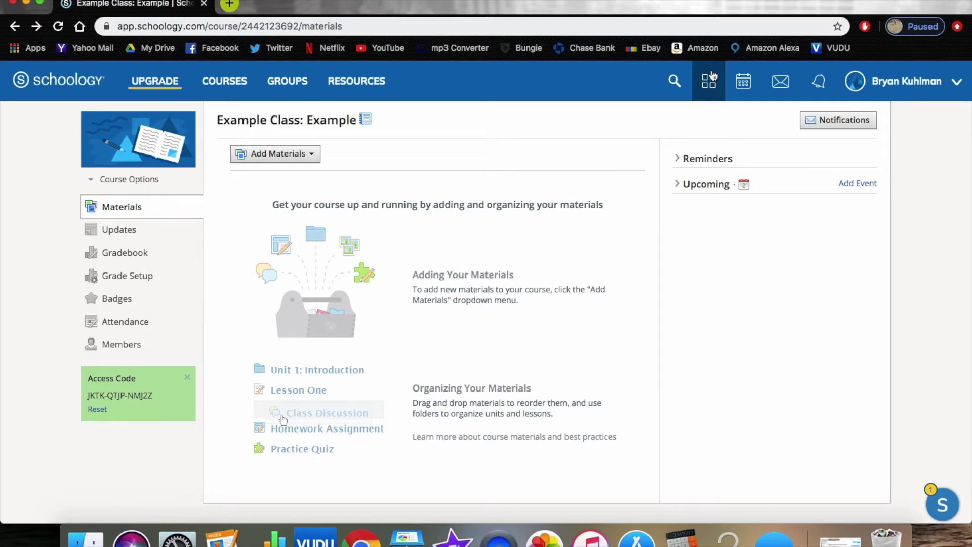
- Install the Google Drive Resource App from the App Center into My Resources, accepting its terms
left_click(711, 82)
left_click(709, 83)
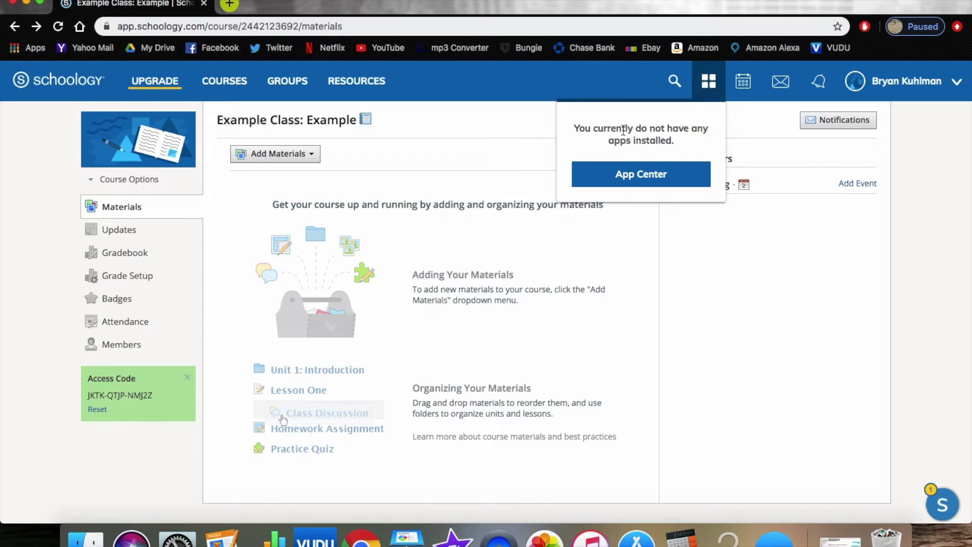
left_click(630, 177)
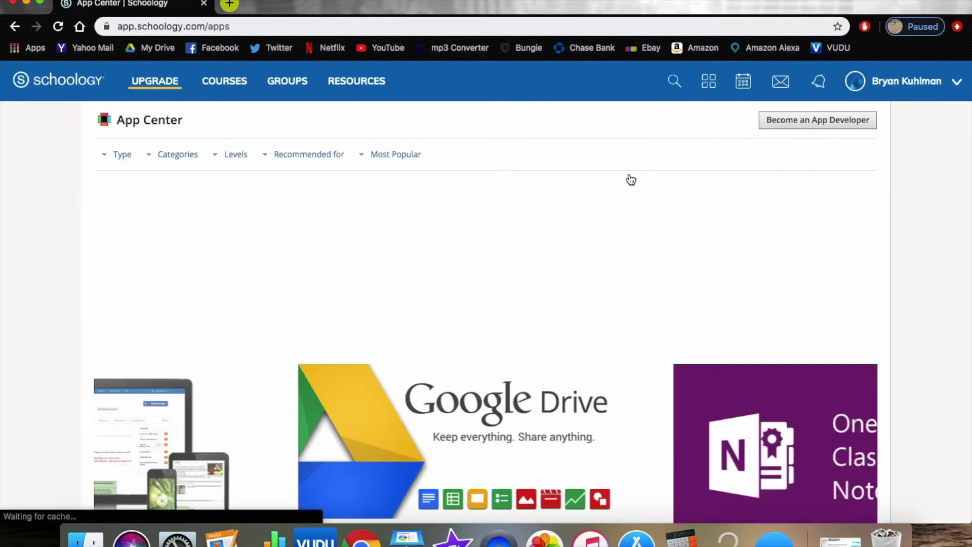
scroll(411, 243, "down", 1)
scroll(411, 244, "down", 5)
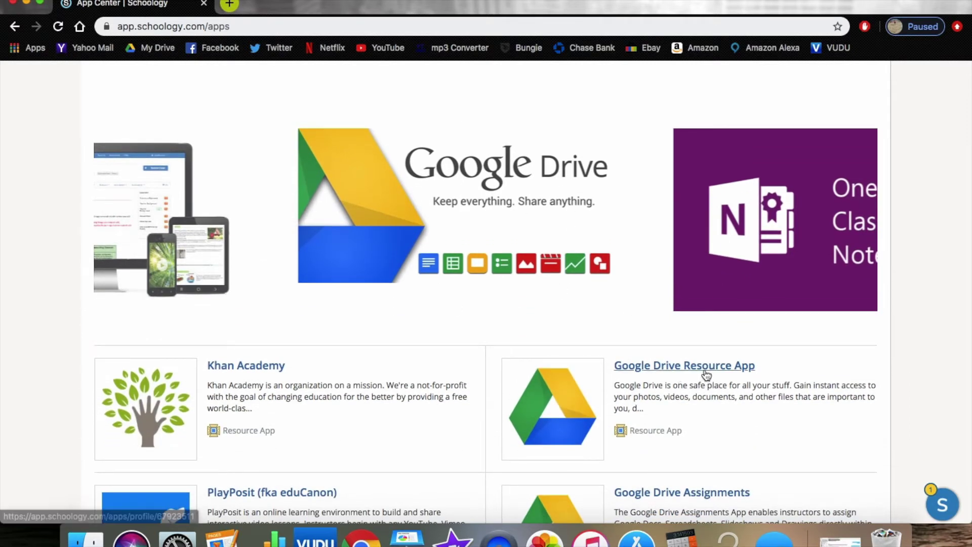
scroll(703, 377, "down", 3)
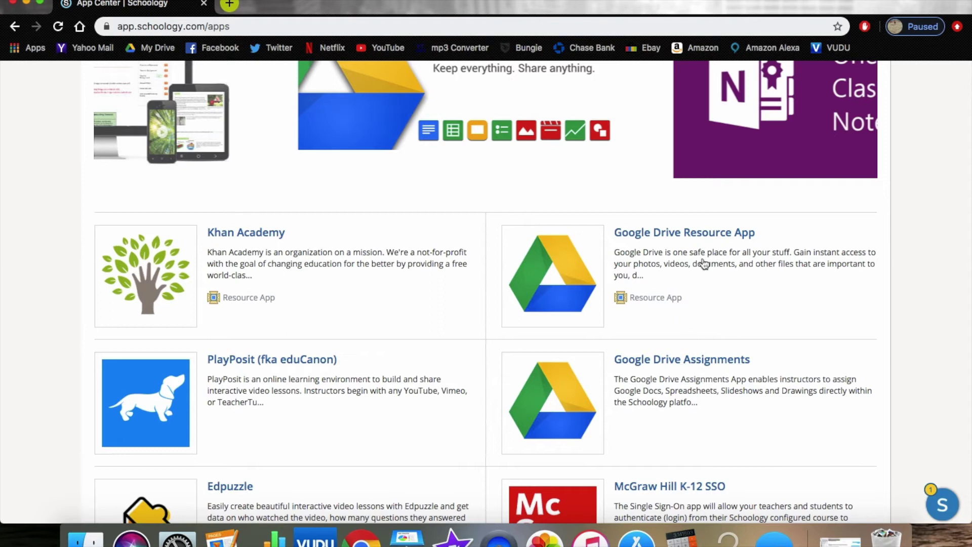
left_click(695, 235)
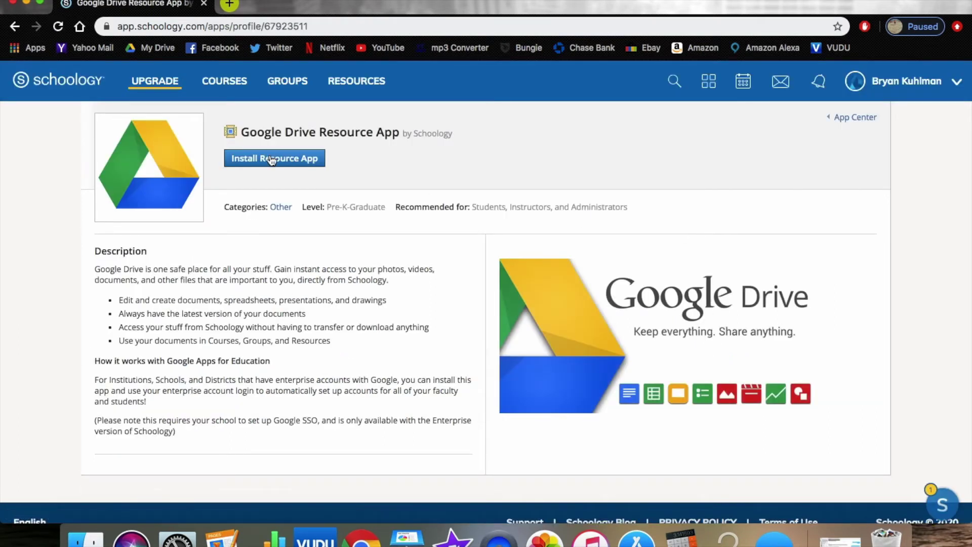
left_click(272, 159)
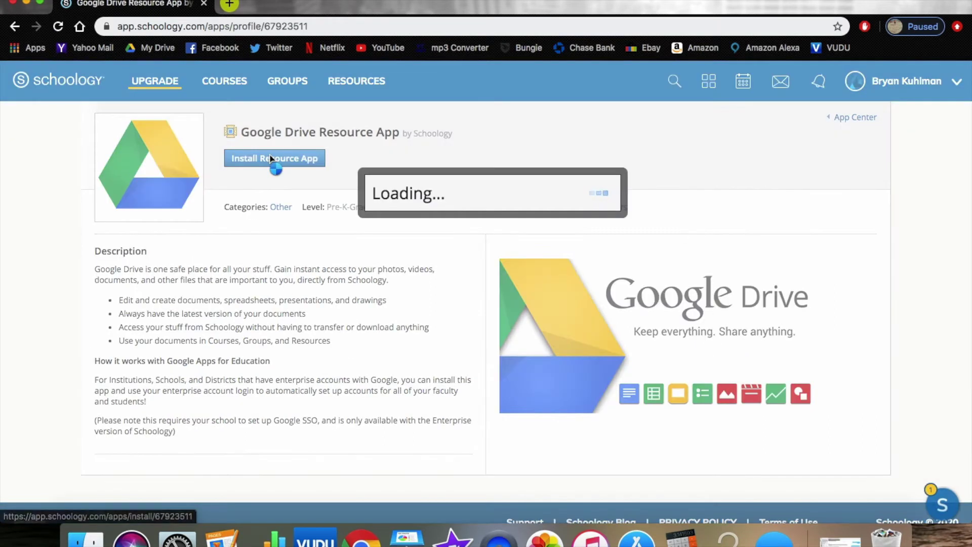
left_click(460, 260)
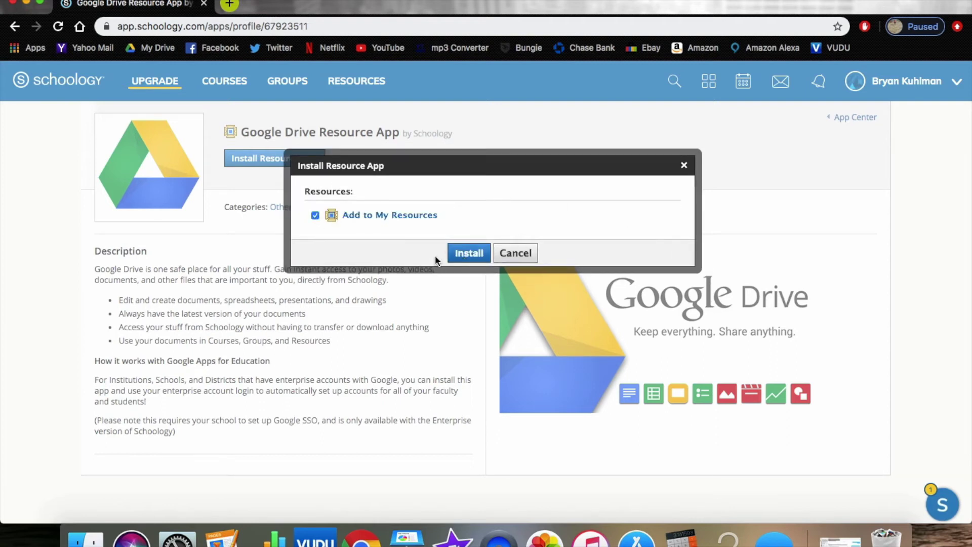
left_click(460, 251)
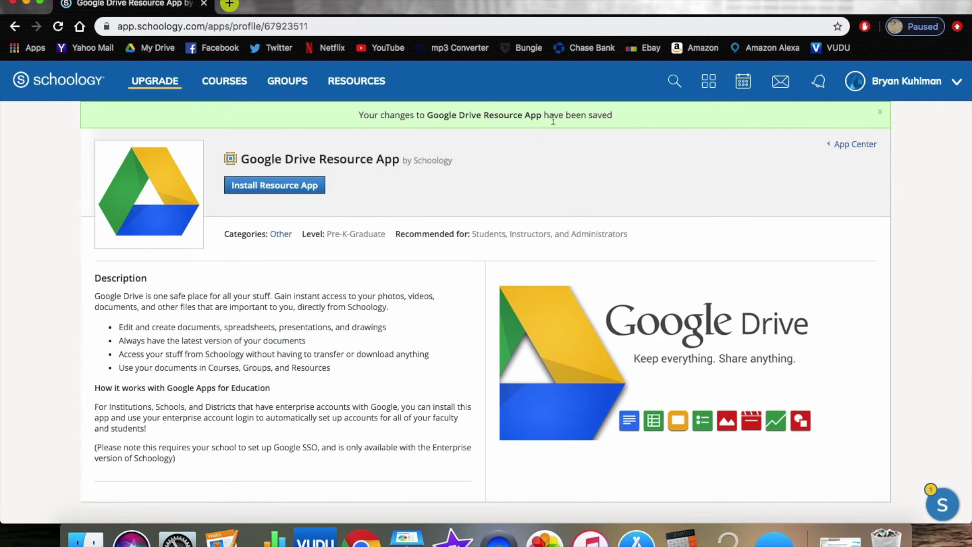
- Install Google Drive Assignments from the App Center for the Example Class: Example course after agreeing to terms
left_click(708, 81)
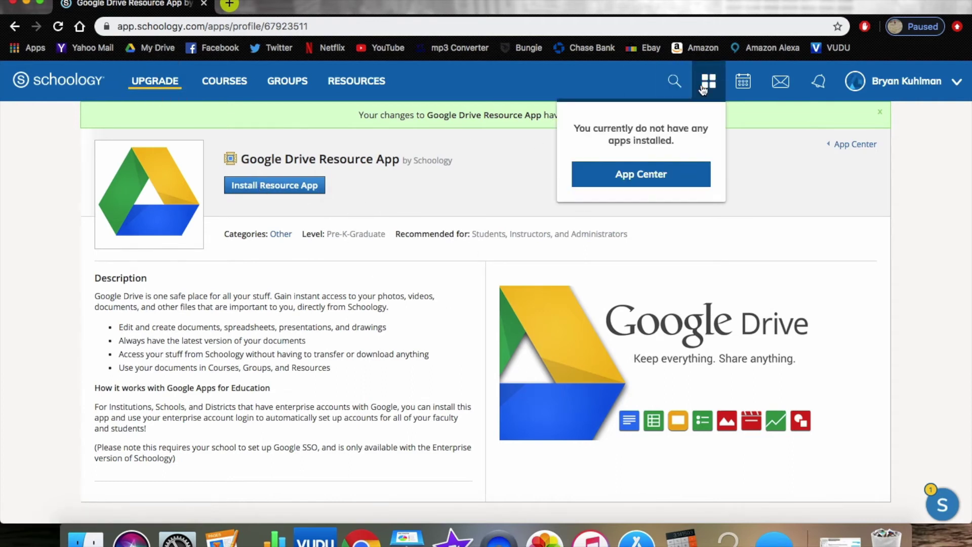
left_click(657, 175)
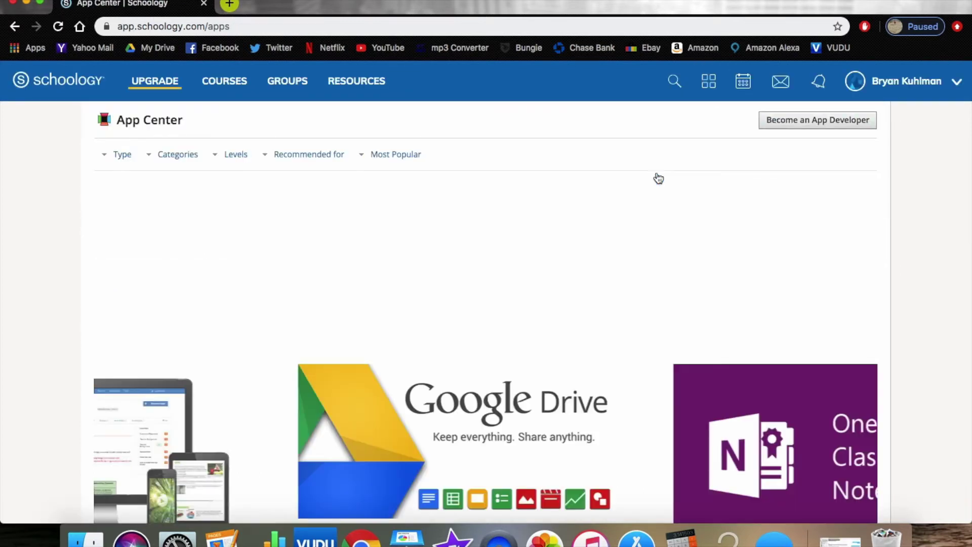
scroll(543, 281, "down", 10)
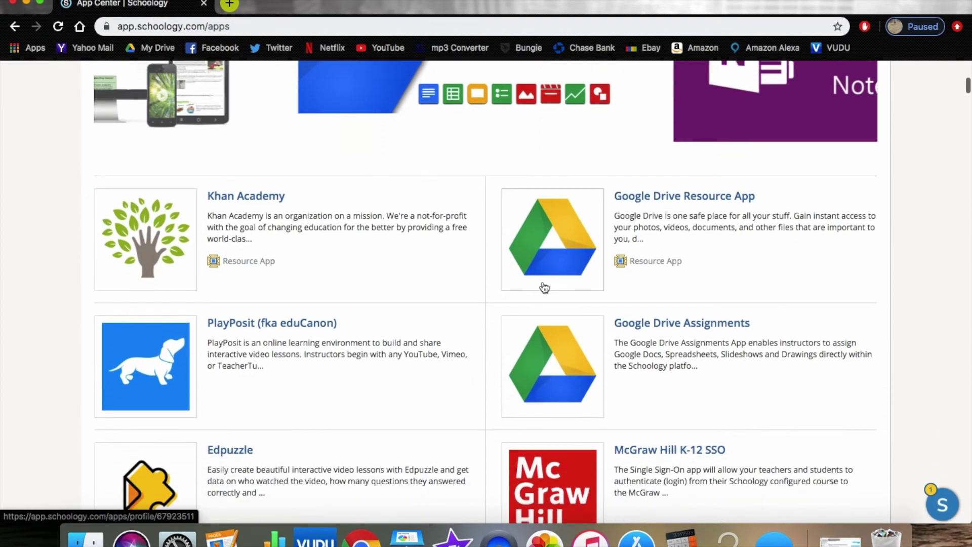
left_click(686, 328)
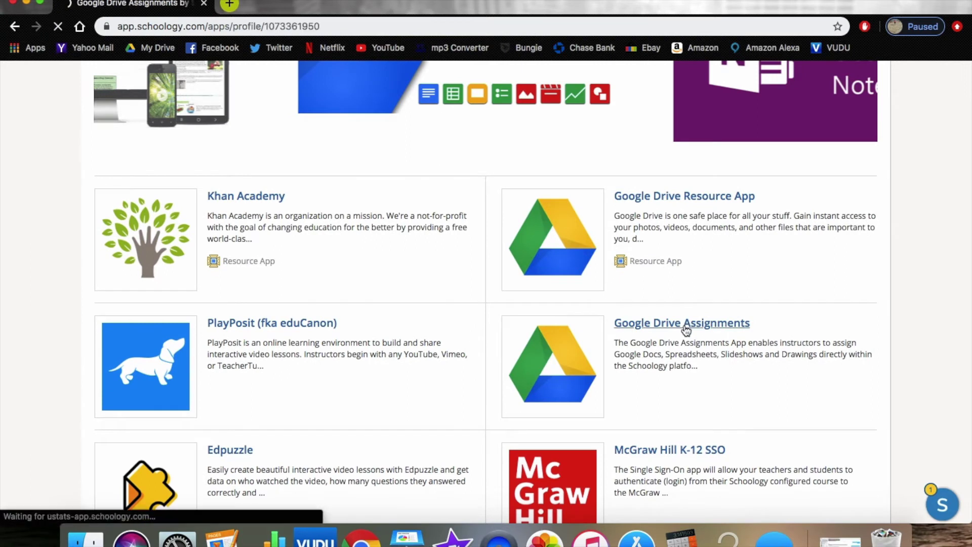
left_click(260, 159)
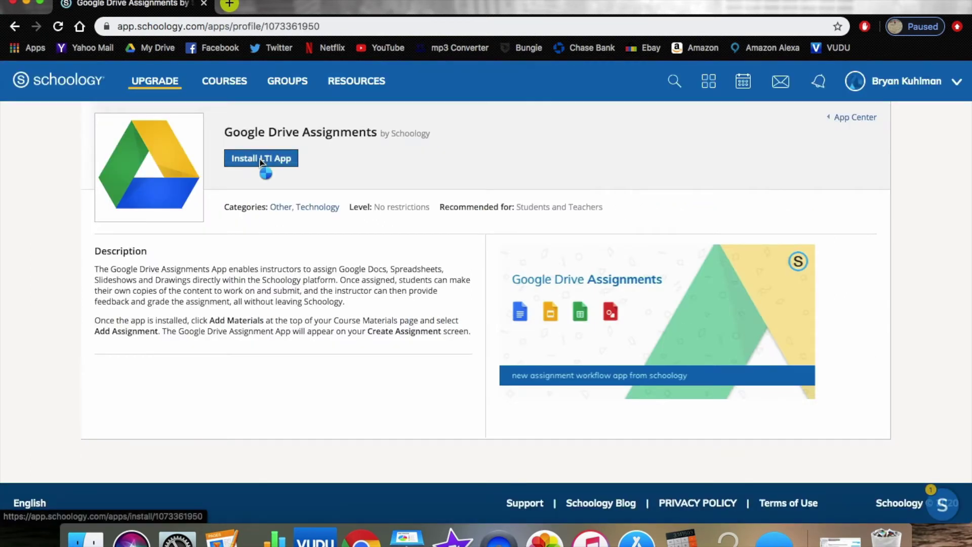
left_click(459, 256)
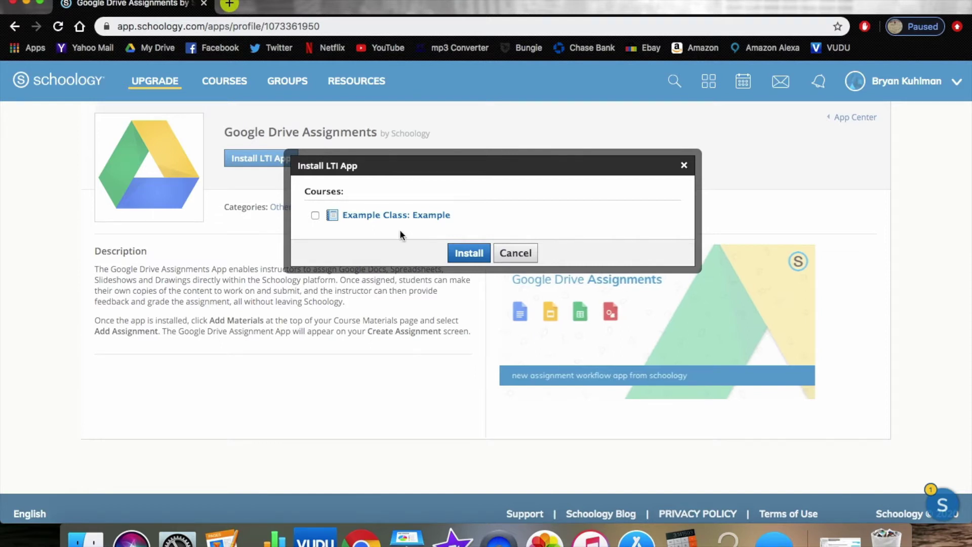
left_click(314, 214)
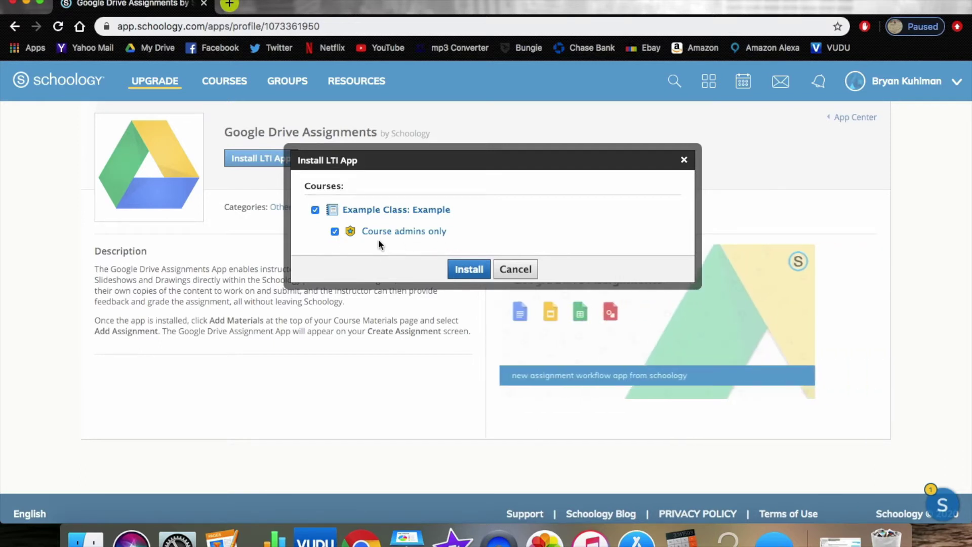
left_click(470, 270)
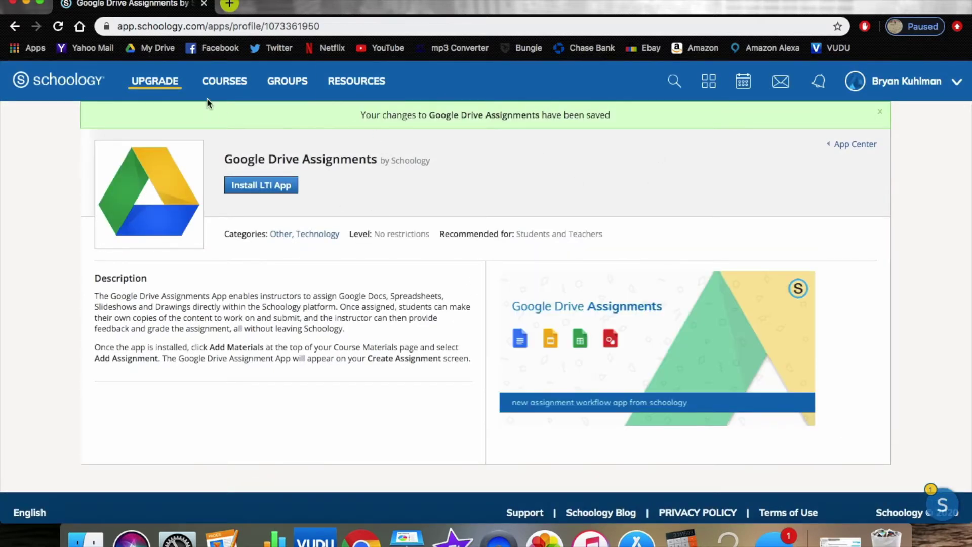
left_click(225, 80)
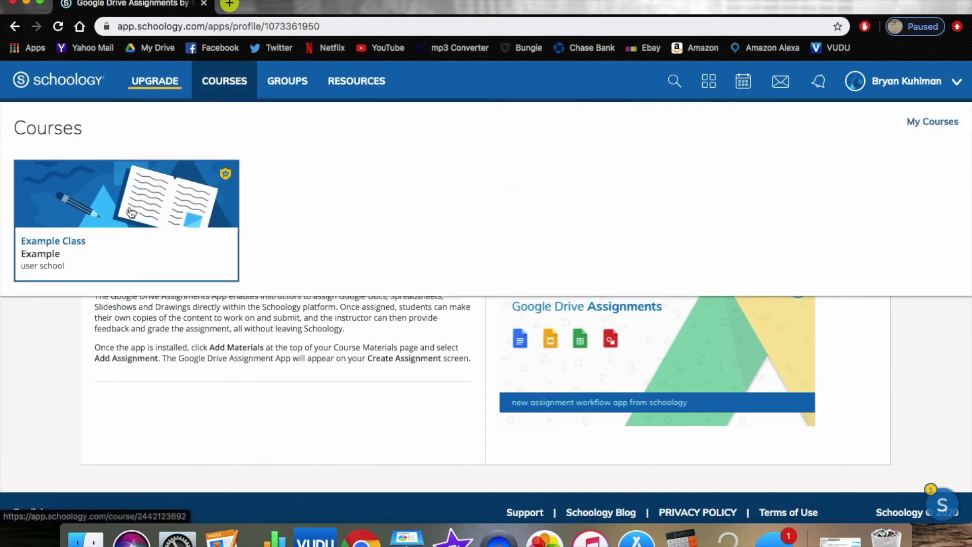
- In Example Class, begin a new assignment sourced from the Google Drive Assignments app
left_click(131, 212)
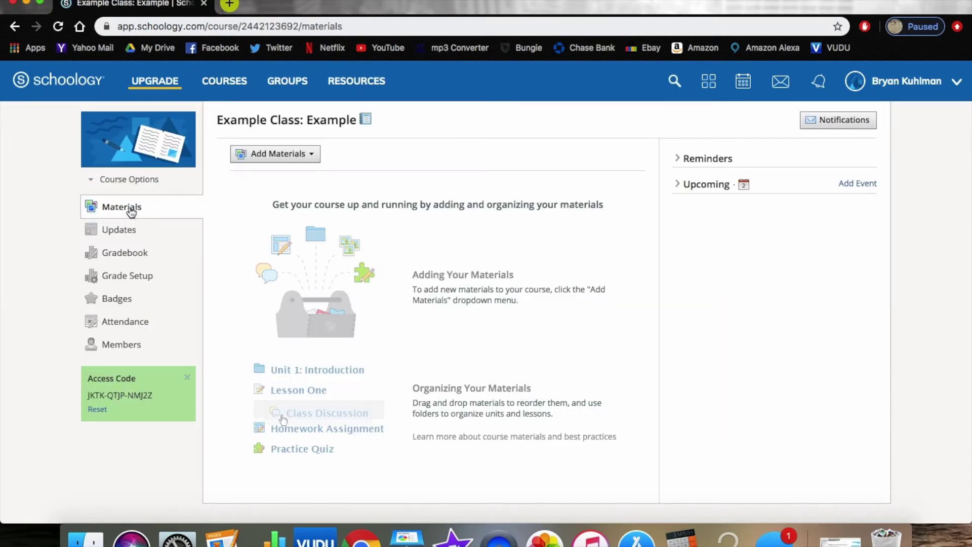
left_click(278, 160)
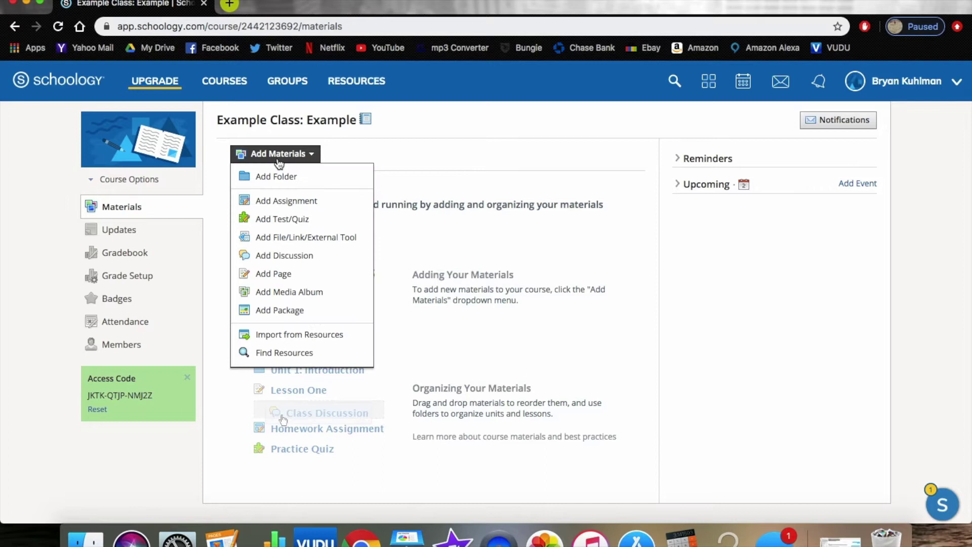
left_click(298, 203)
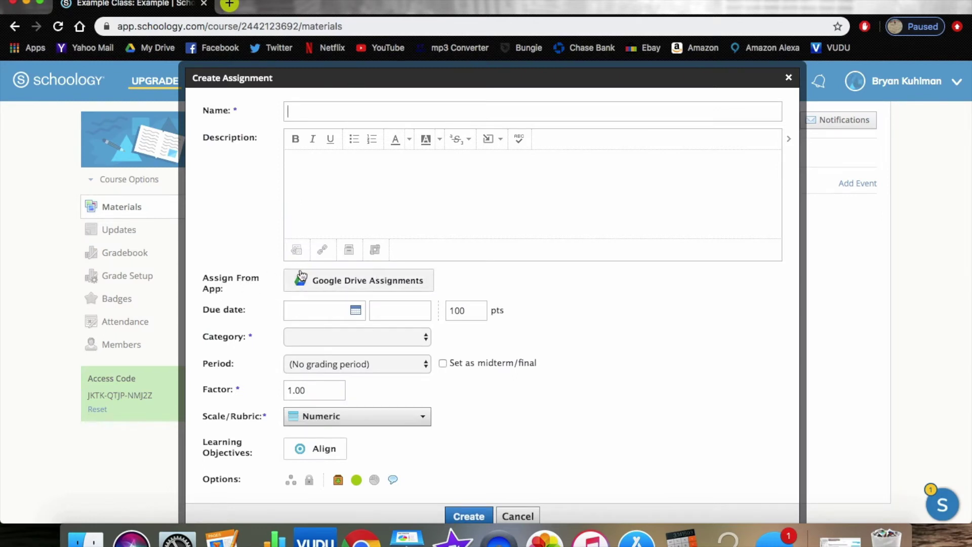
left_click(423, 286)
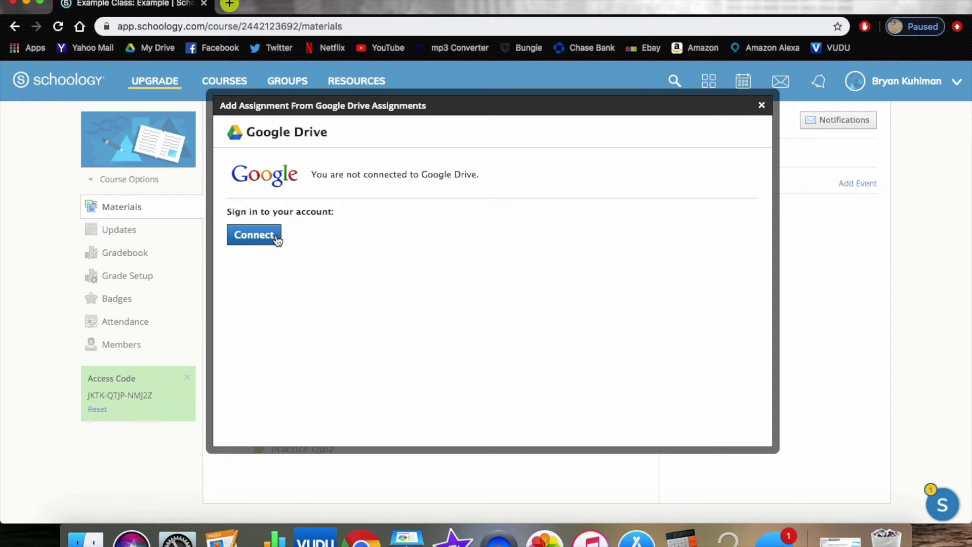
- Connect the teacher's Google account and pick the Genetics Punnett Squares Guided Notes (Digital) doc
left_click(267, 238)
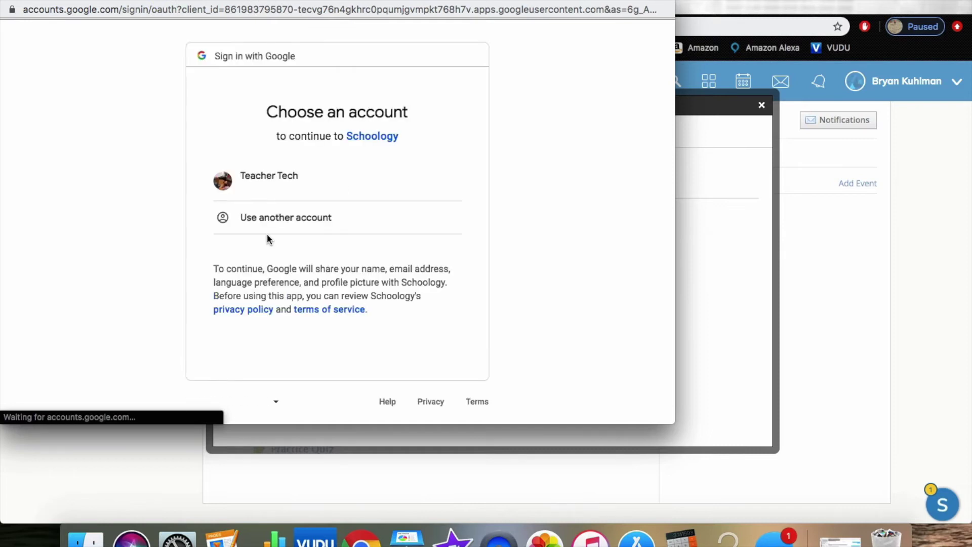
left_click(280, 183)
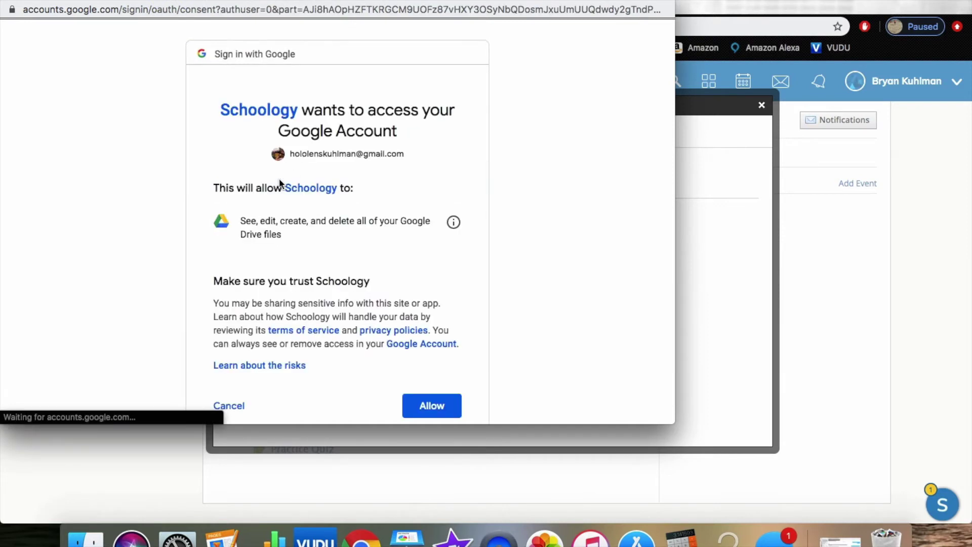
left_click(444, 405)
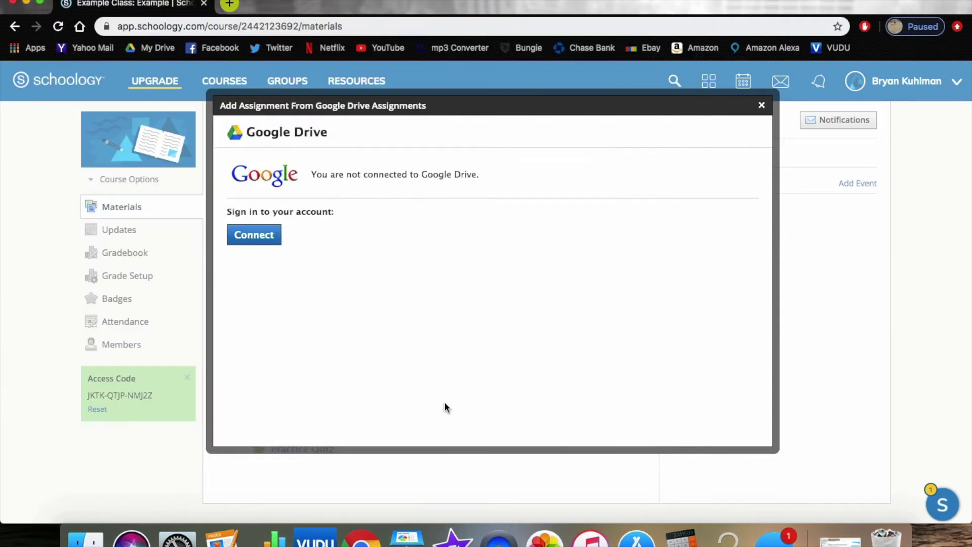
left_click(356, 270)
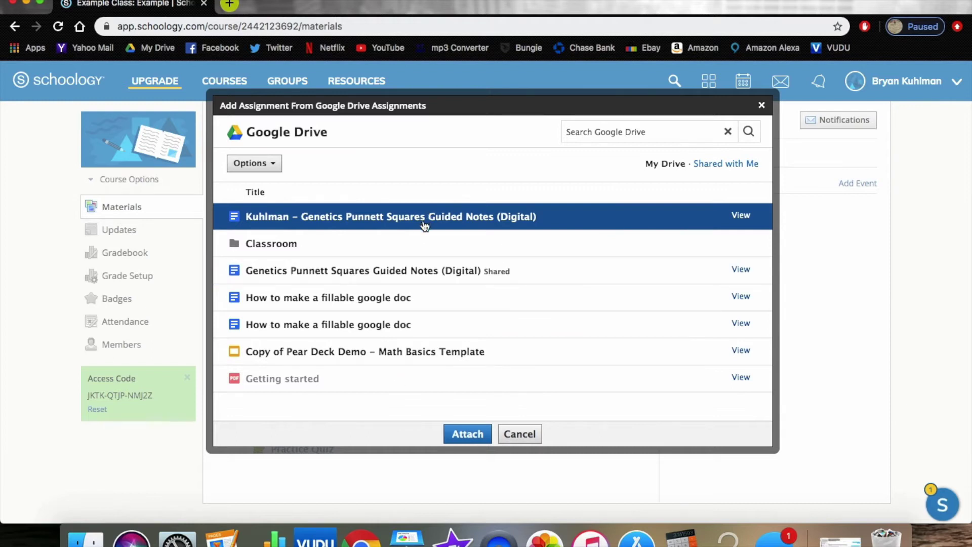
- Attach the chosen doc and name the assignment 'Genetics Punnett Squares'
left_click(466, 441)
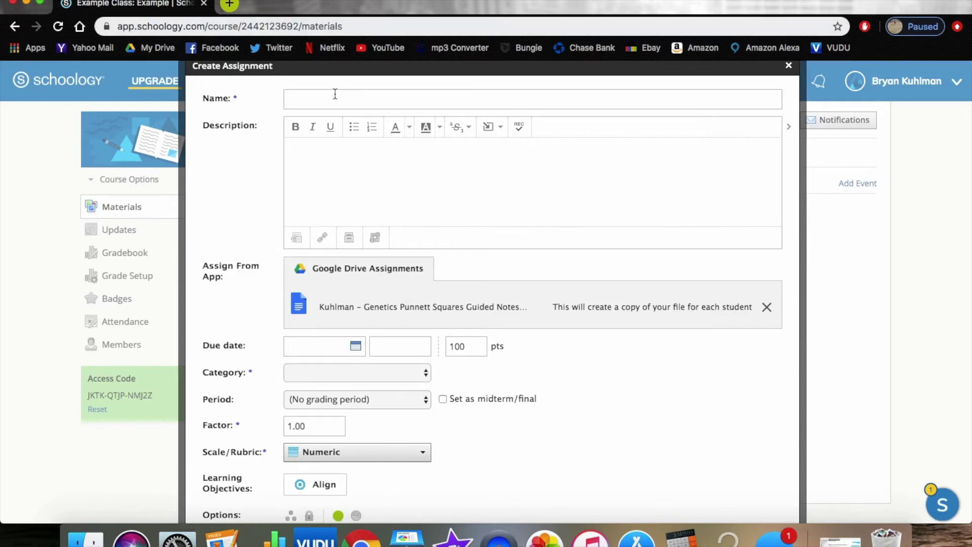
type("Genetics Punnett")
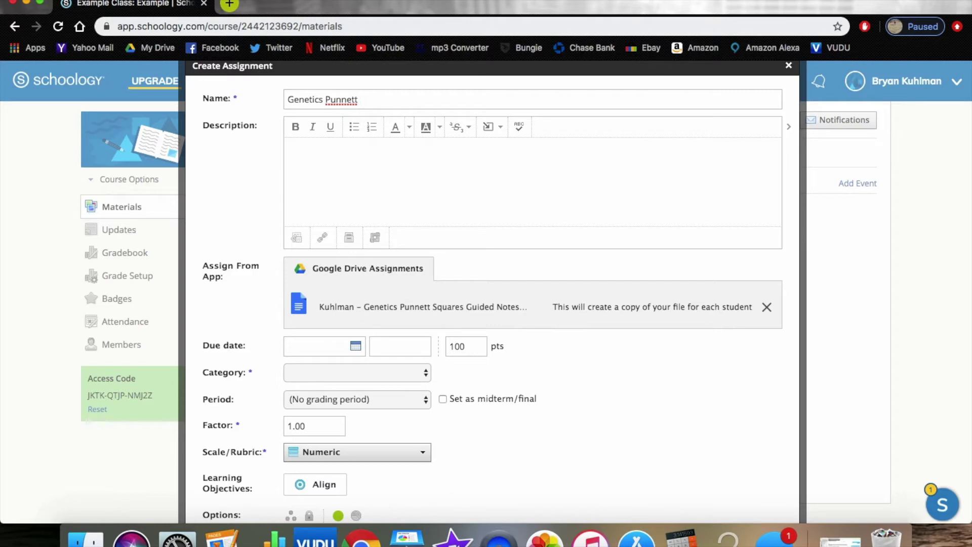
type("Squares")
left_click(354, 165)
- Leave the due date empty and change the assignment's points from 100 to 10
scroll(400, 202, "down", 2)
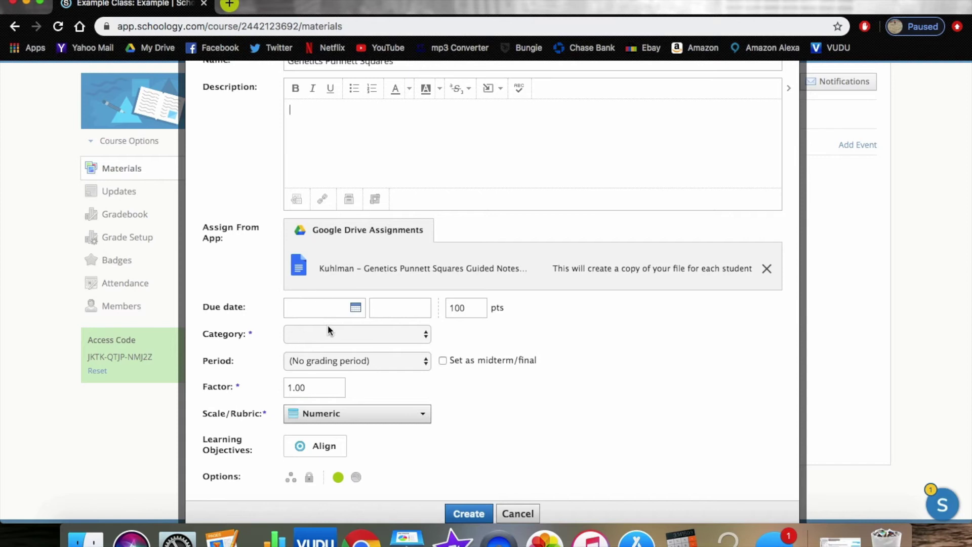
left_click(356, 309)
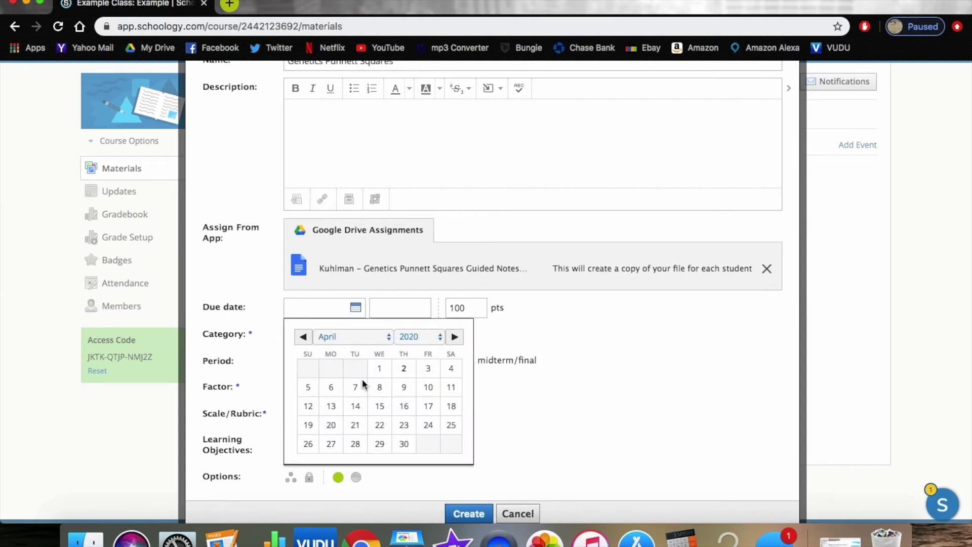
left_click(503, 357)
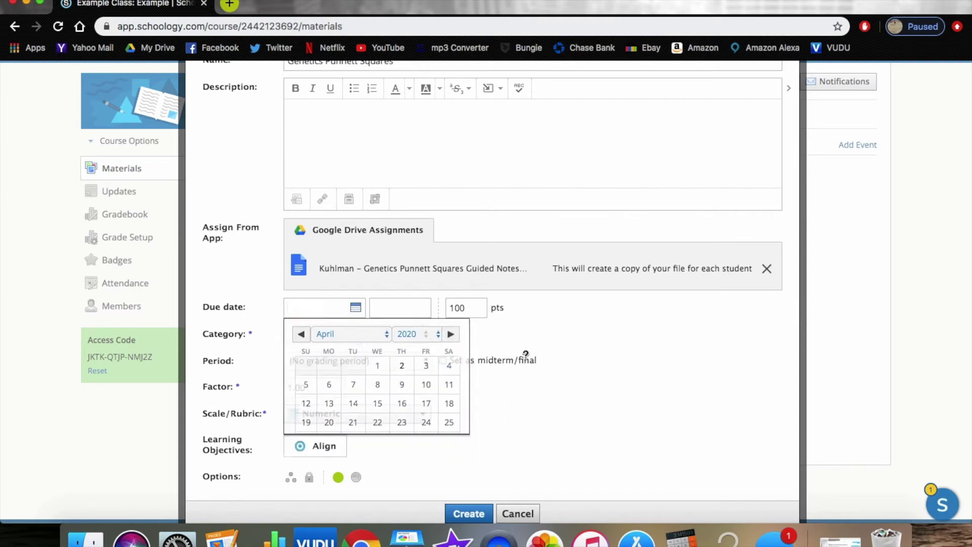
scroll(503, 357, "up", 2)
double_click(469, 347)
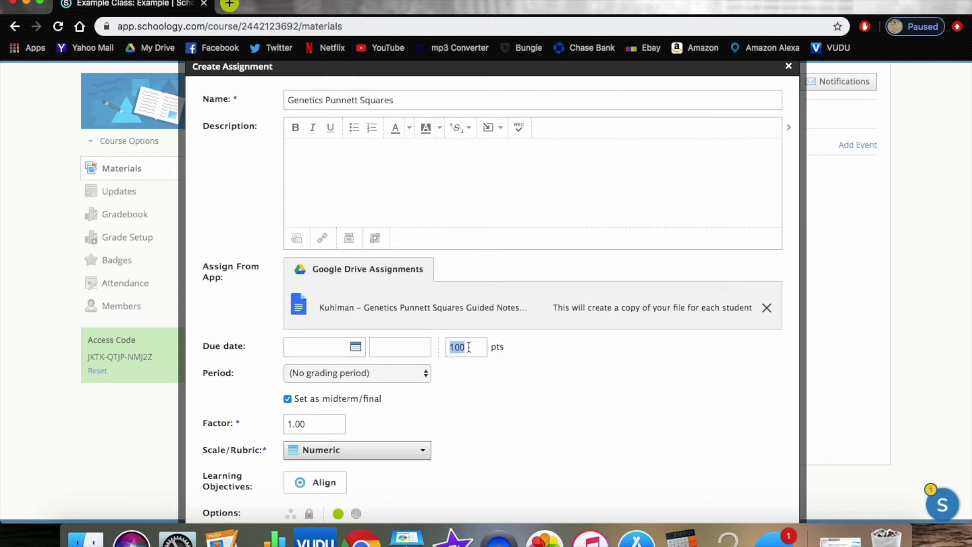
key("BackSpace")
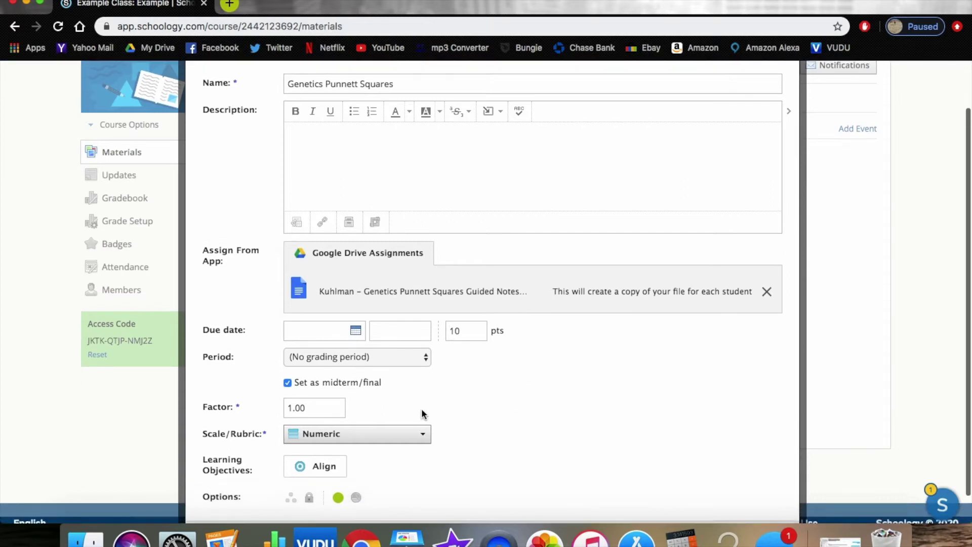
- Keep No grading period selected and create the assignment
scroll(422, 413, "down", 2)
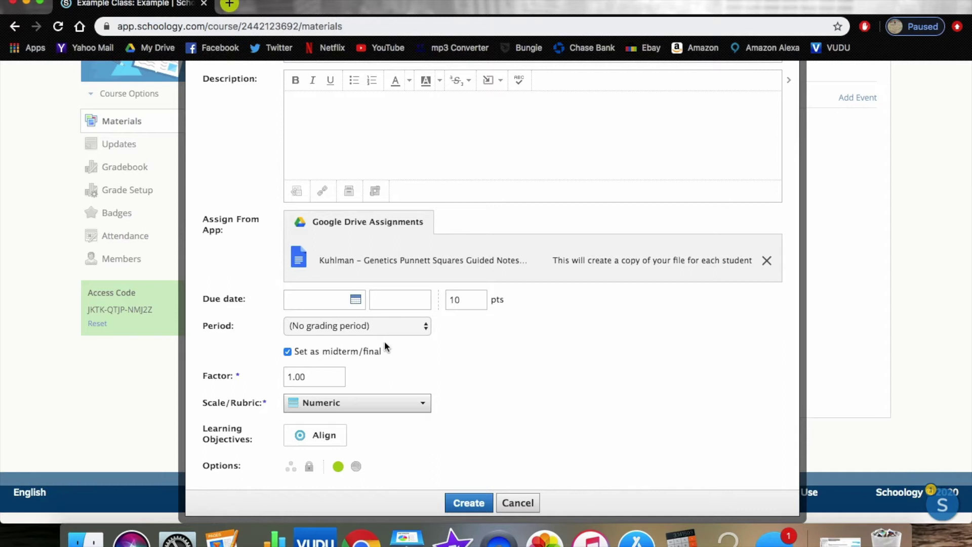
left_click(369, 329)
left_click(371, 330)
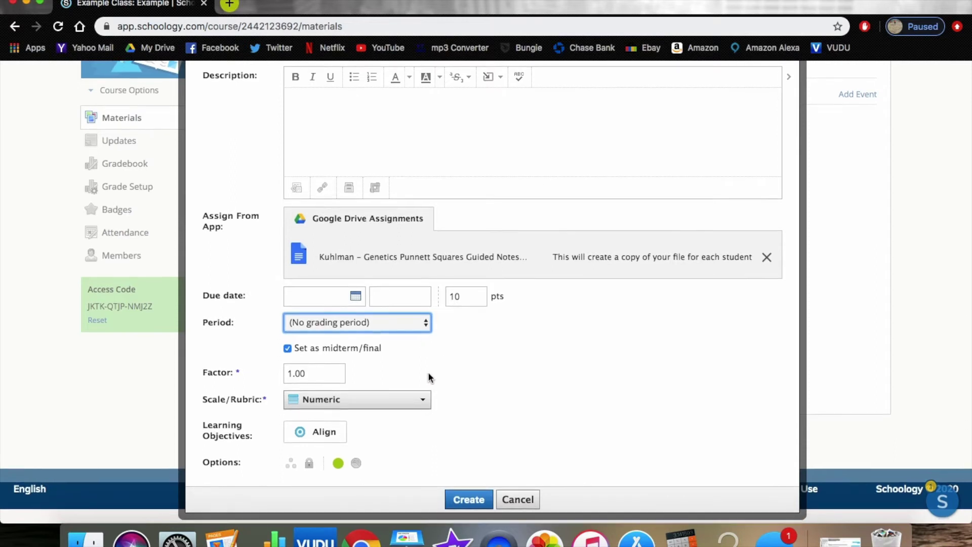
left_click(461, 504)
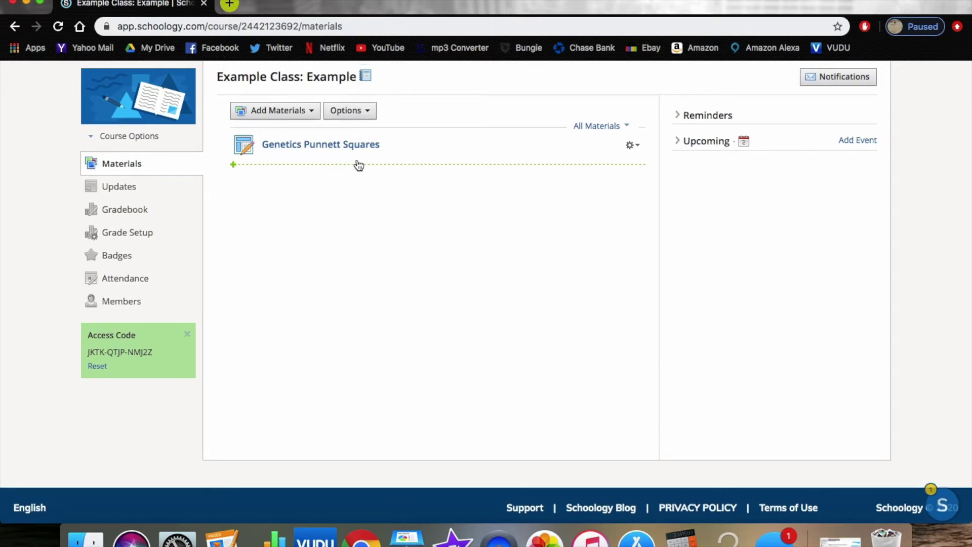
- Open the Genetics Punnett Squares assignment from Materials and view its attached guided notes doc
scroll(356, 165, "up", 2)
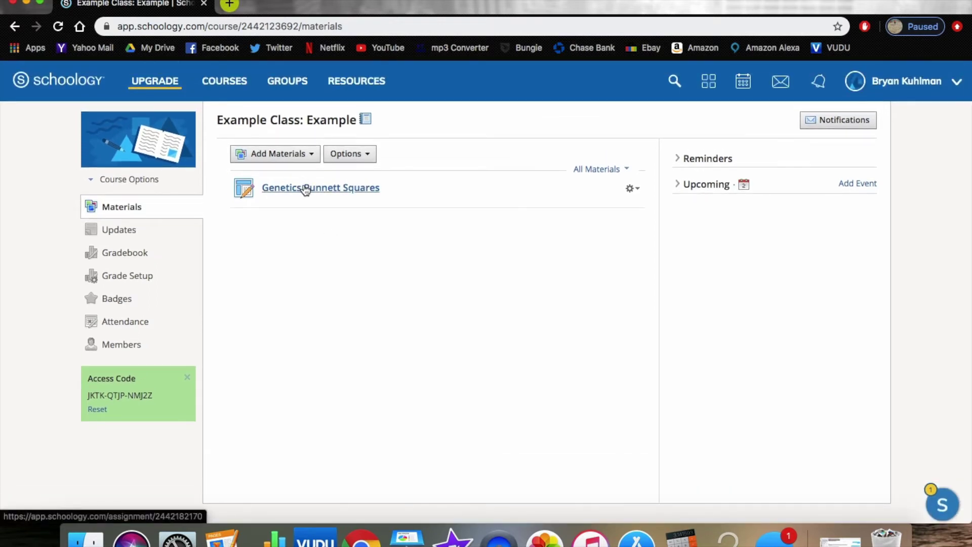
left_click(306, 190)
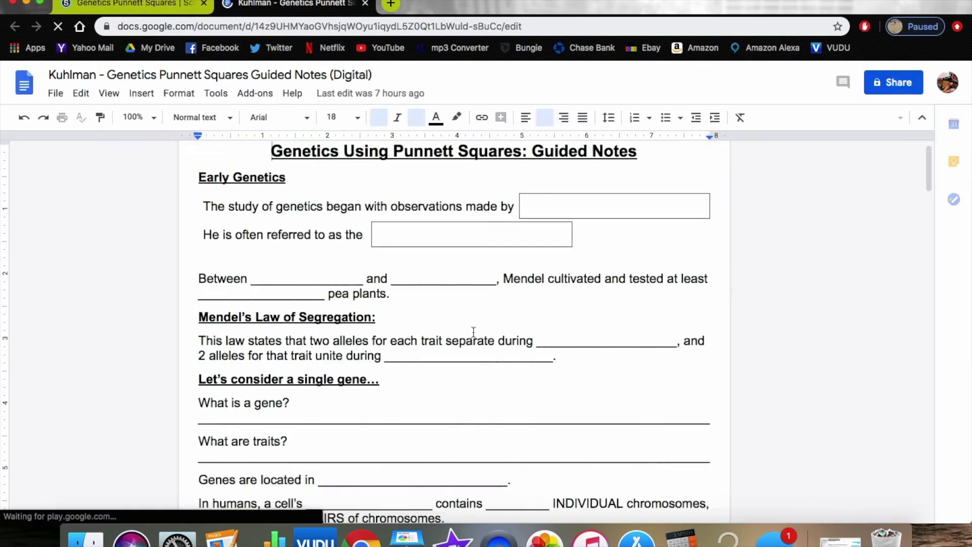
scroll(473, 332, "down", 3)
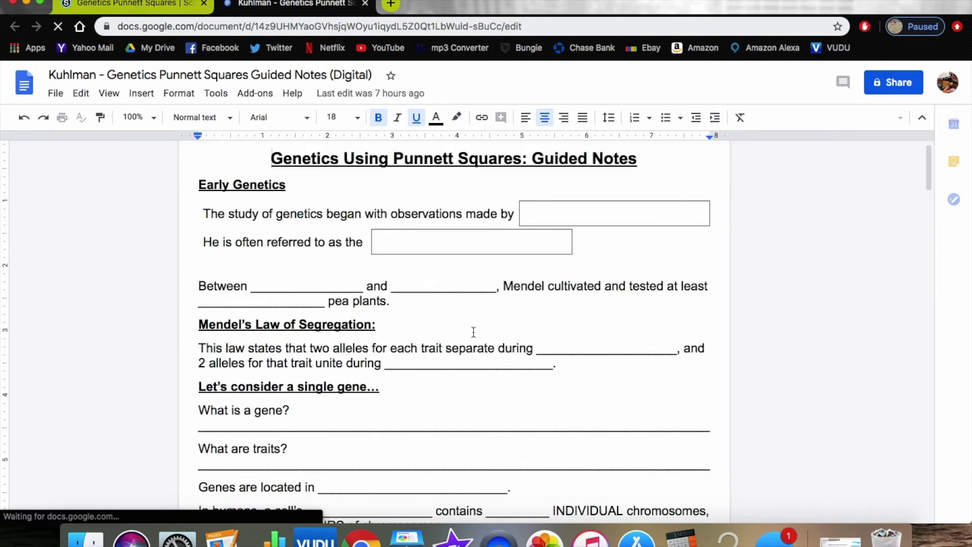
scroll(473, 332, "down", 6)
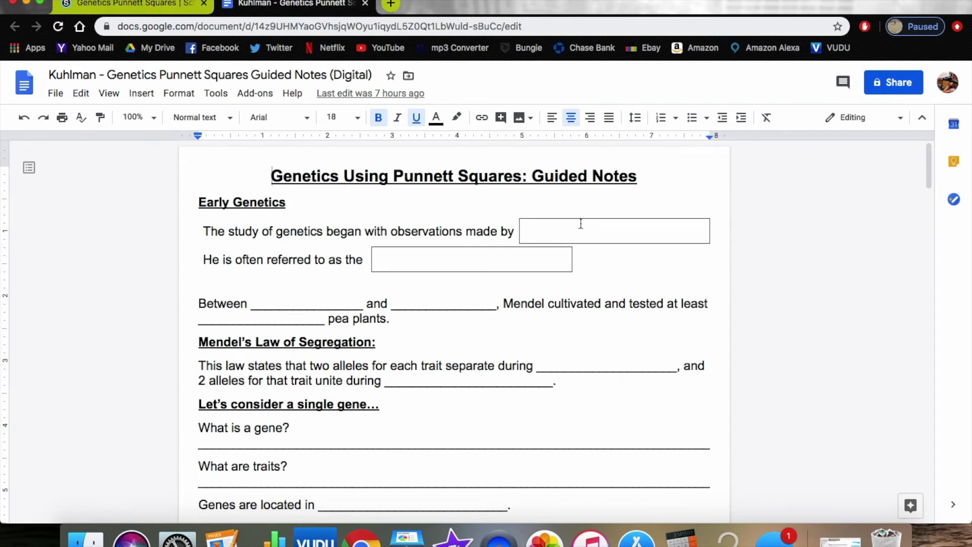
left_click(134, 4)
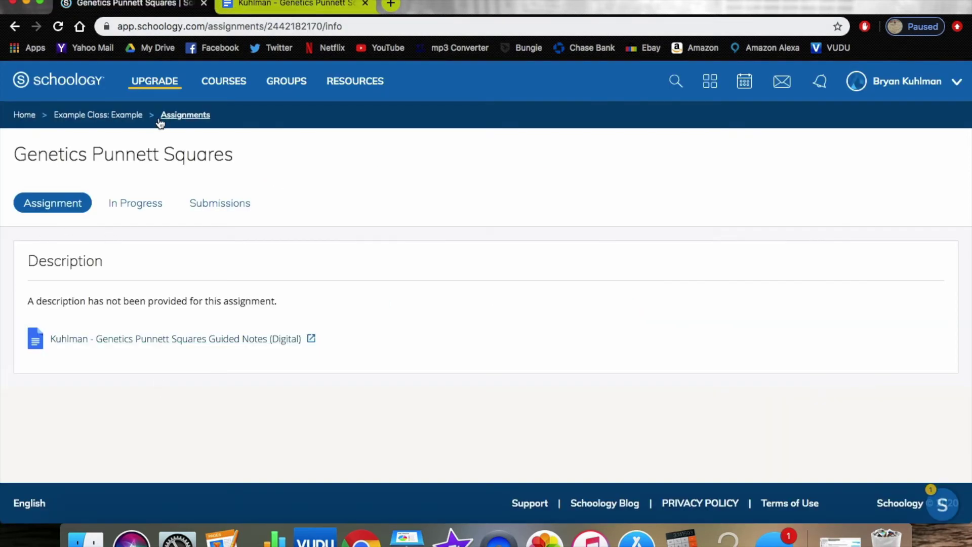
- Back in Example Class, glance at the assignment's edit form, then delete Genetics Punnett Squares and confirm
left_click(122, 116)
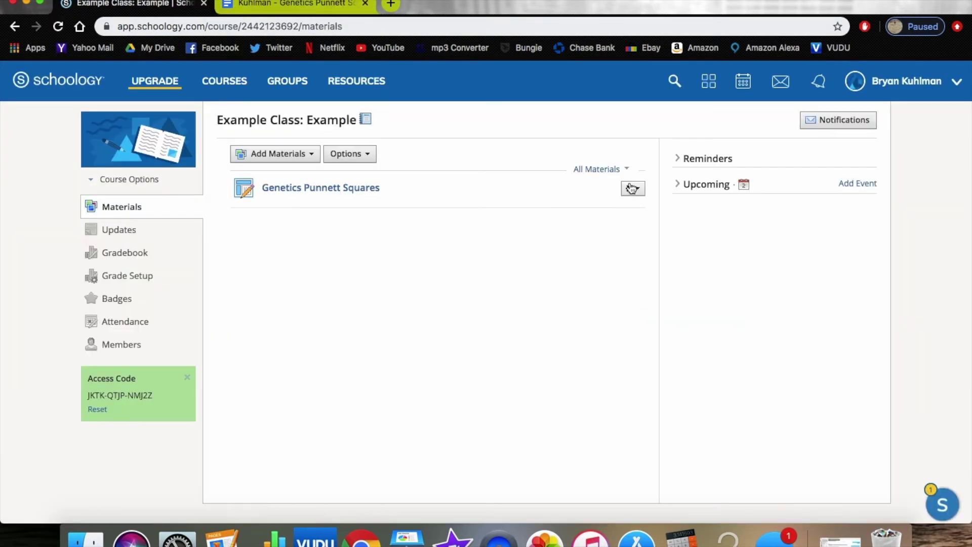
left_click(630, 190)
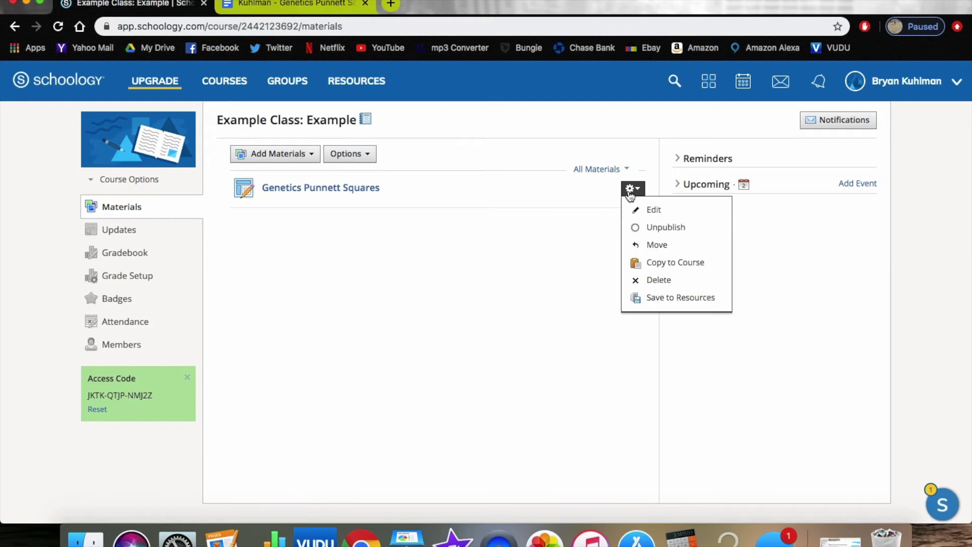
left_click(646, 211)
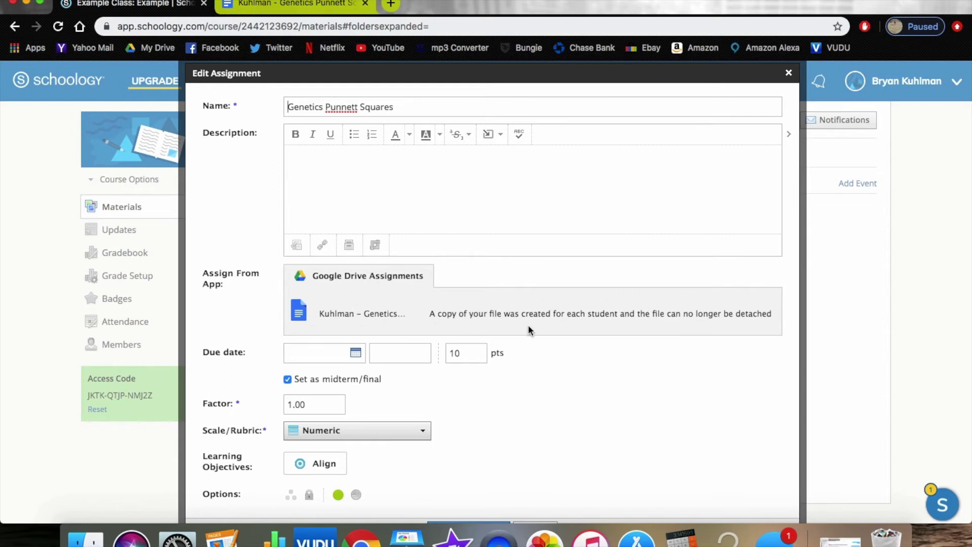
scroll(353, 295, "down", 2)
scroll(353, 294, "up", 2)
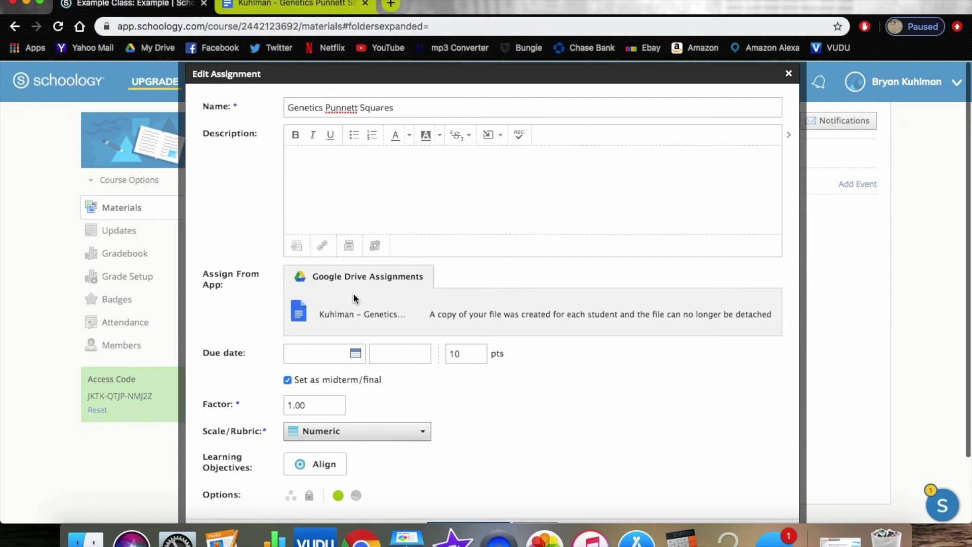
left_click(788, 72)
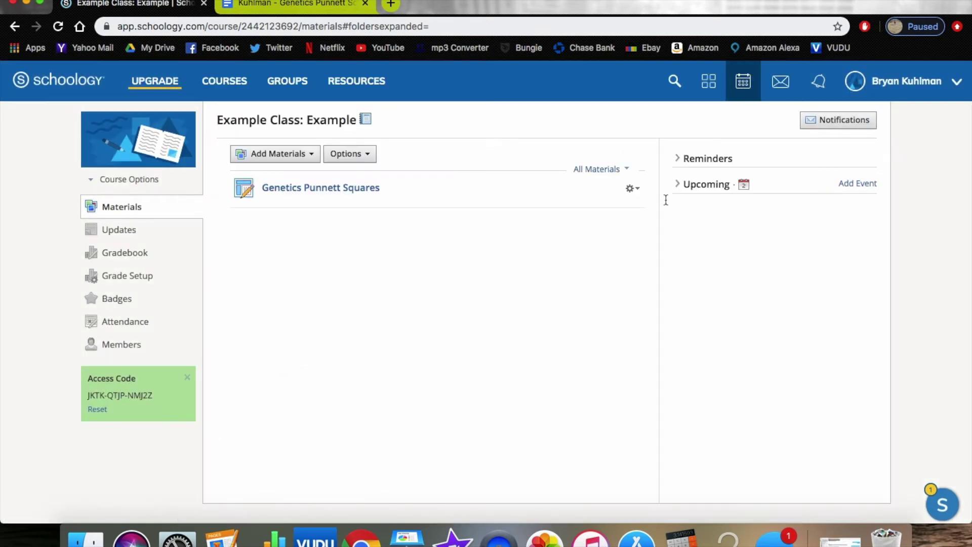
left_click(629, 190)
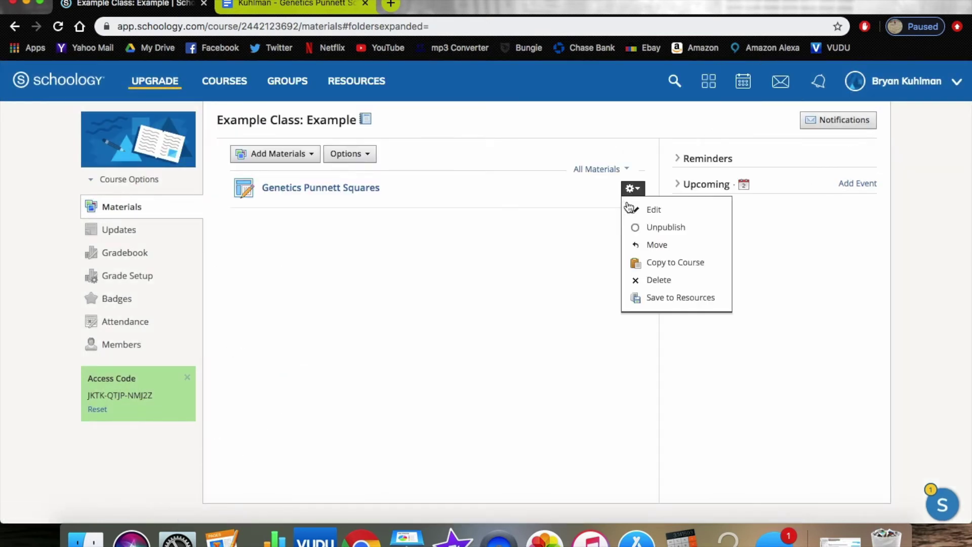
left_click(657, 280)
left_click(476, 238)
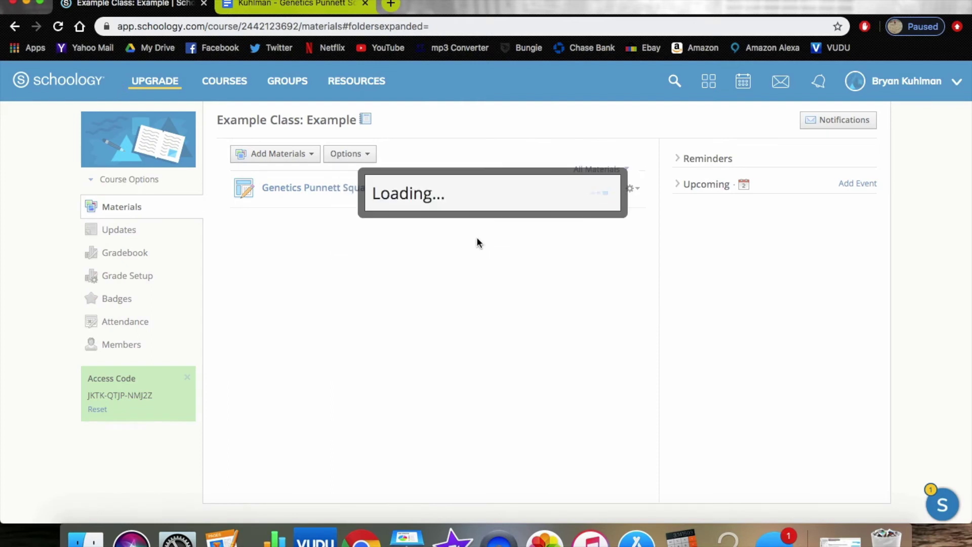
- Start a new Example Class assignment using Google Drive Assignments
left_click(259, 155)
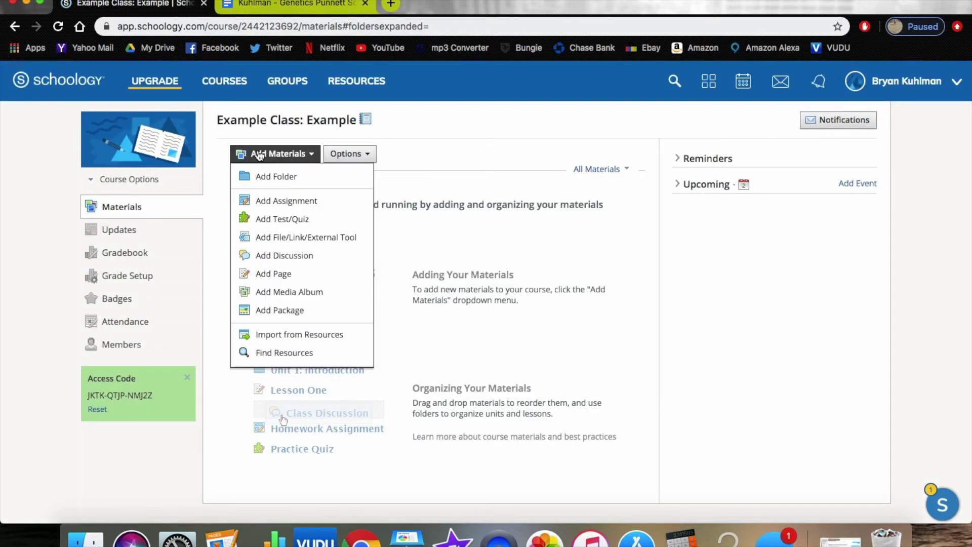
left_click(276, 201)
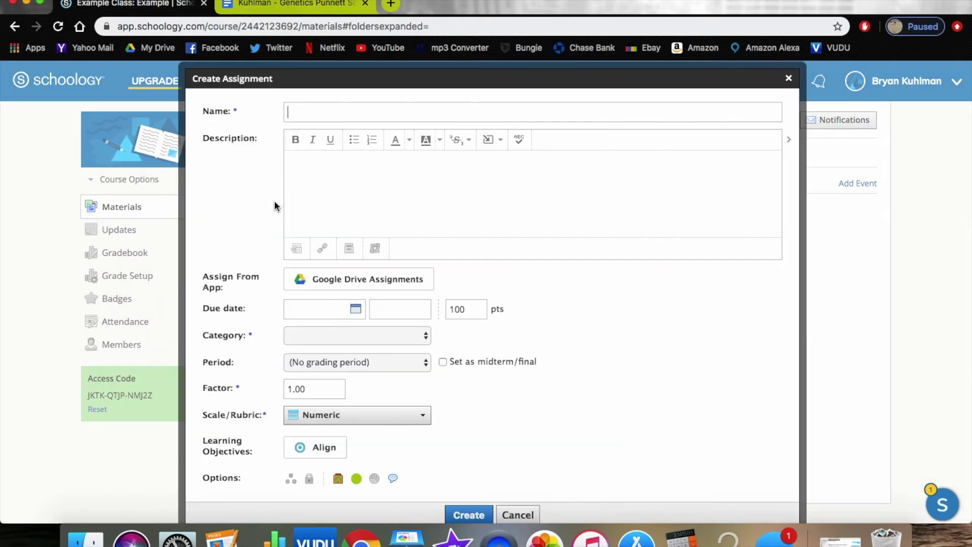
left_click(349, 279)
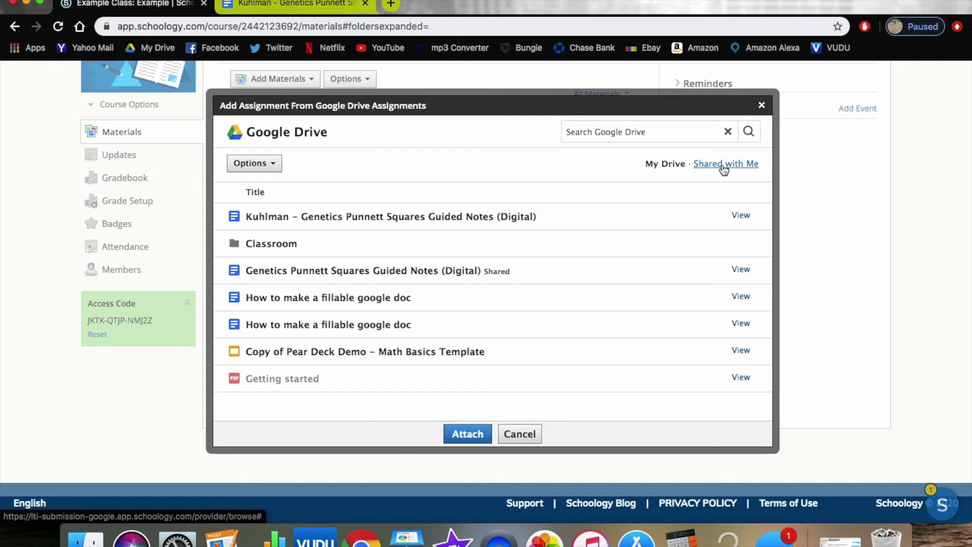
- From Shared with Me, preview the Genetics Punnett Squares Online Guided Notes doc and attach it
left_click(723, 165)
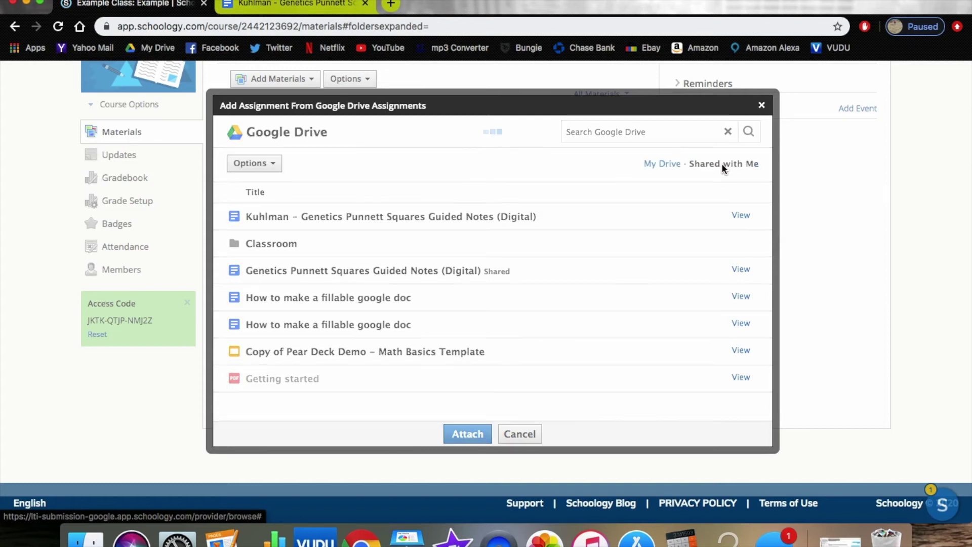
left_click(739, 269)
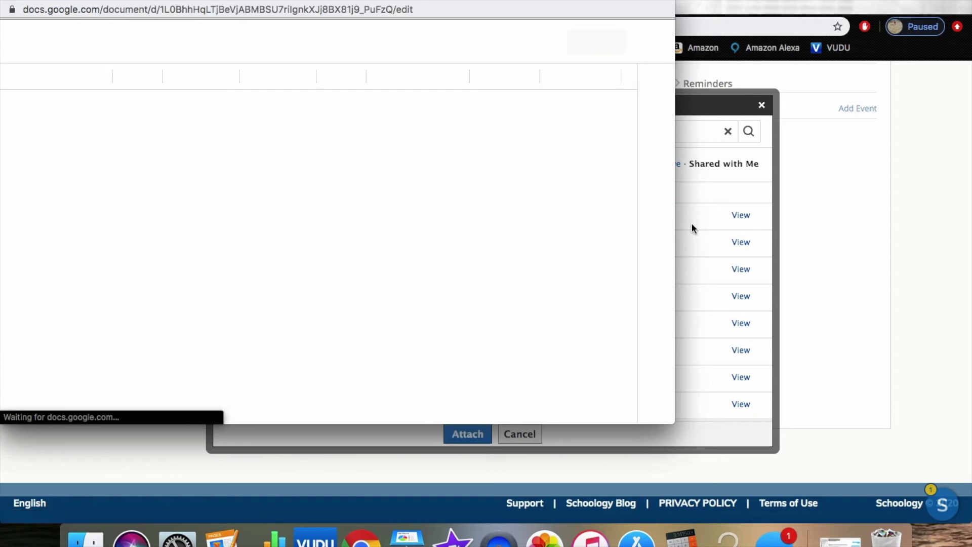
scroll(416, 277, "down", 1)
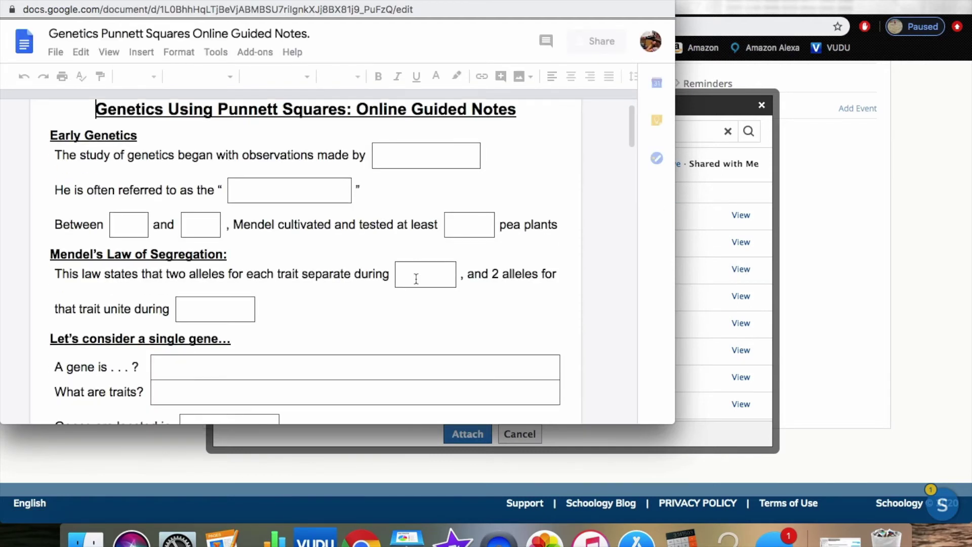
scroll(416, 279, "down", 15)
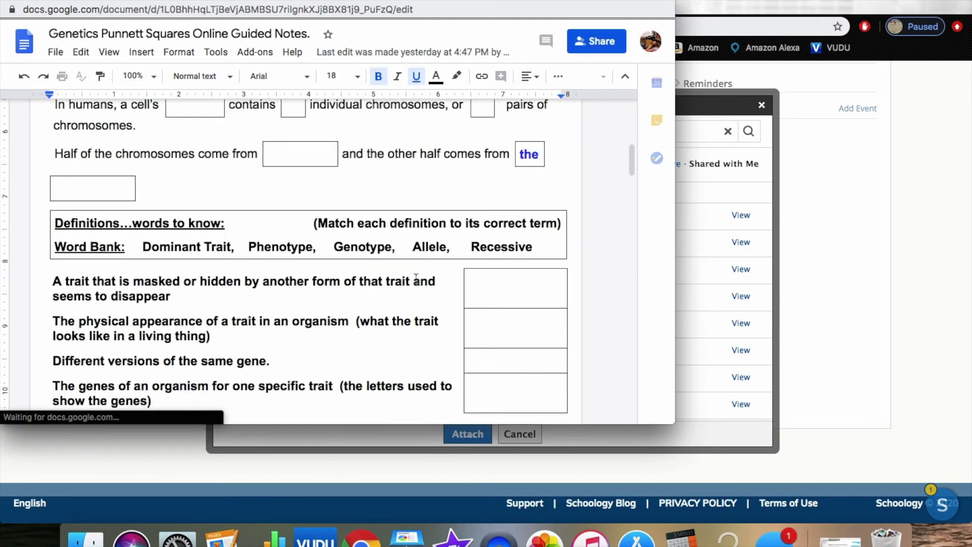
scroll(416, 278, "down", 9)
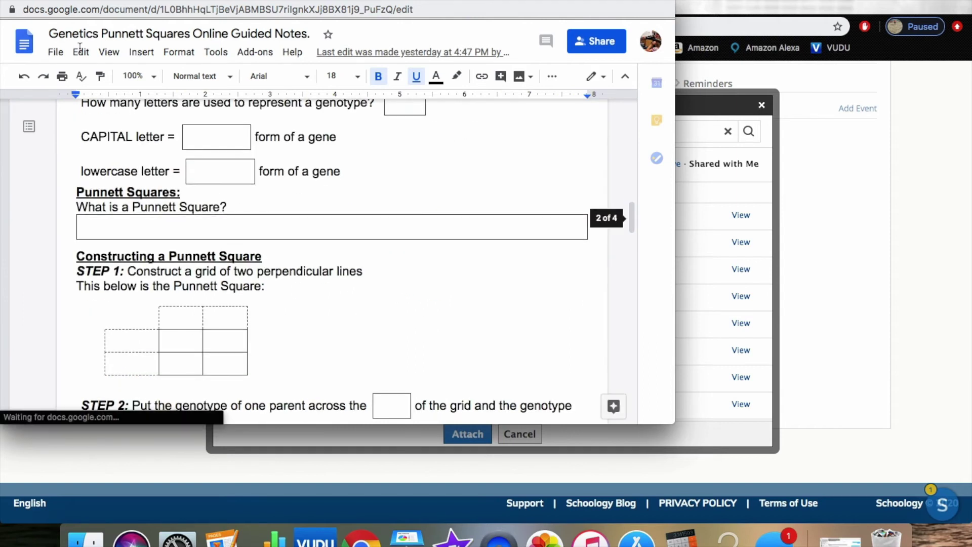
left_click(7, 1)
left_click(405, 268)
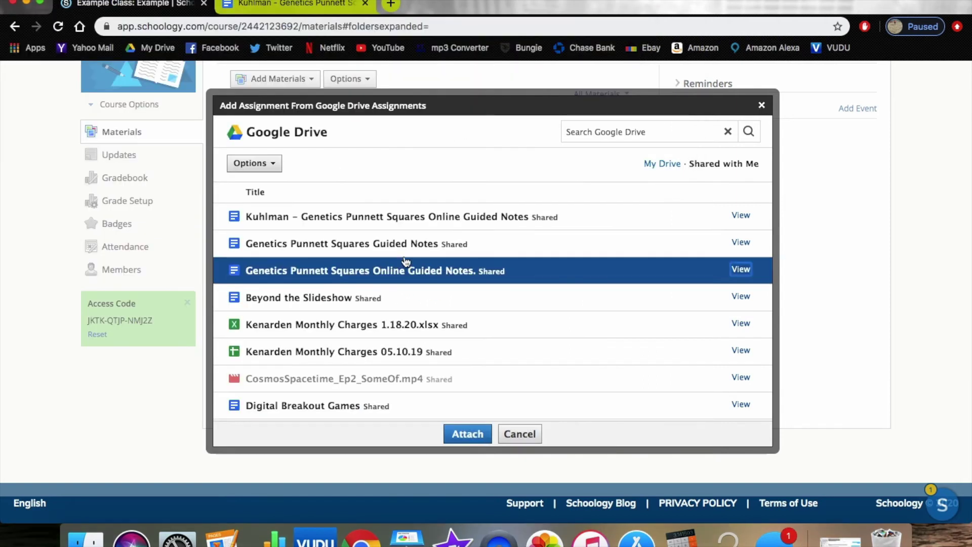
left_click(468, 434)
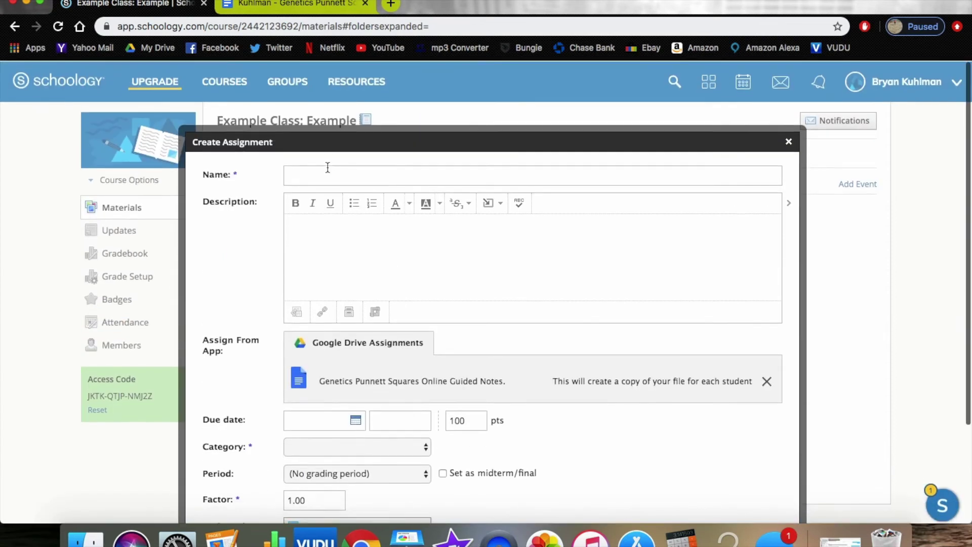
- Fill in the name Genetics Punnett Squares, set category to (Ungraded), and create the assignment
left_click(327, 173)
left_click(345, 205)
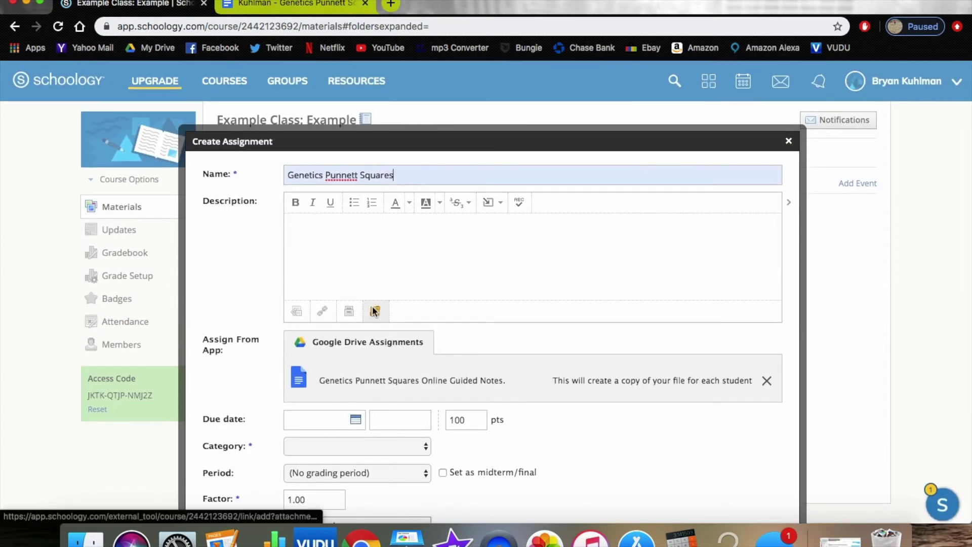
scroll(425, 261, "down", 5)
left_click(464, 499)
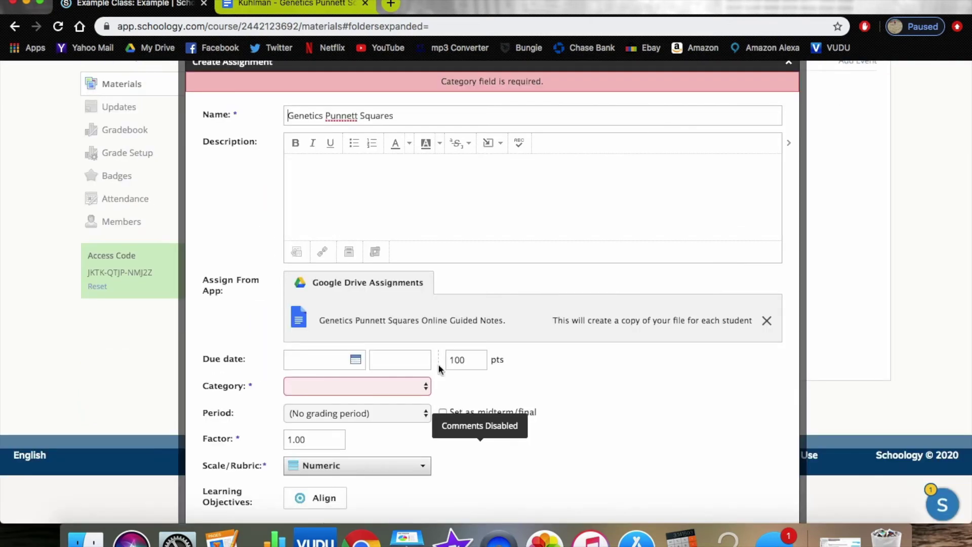
left_click(330, 386)
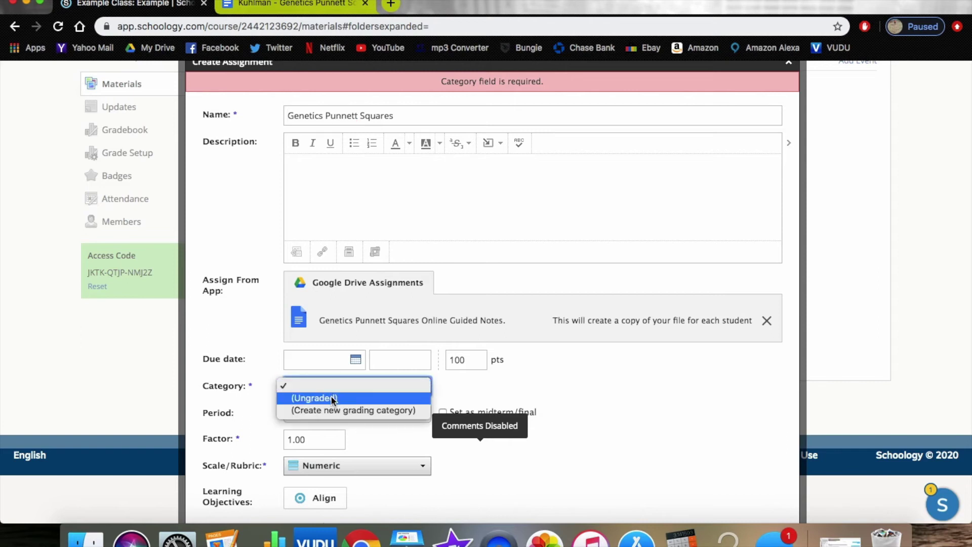
left_click(333, 399)
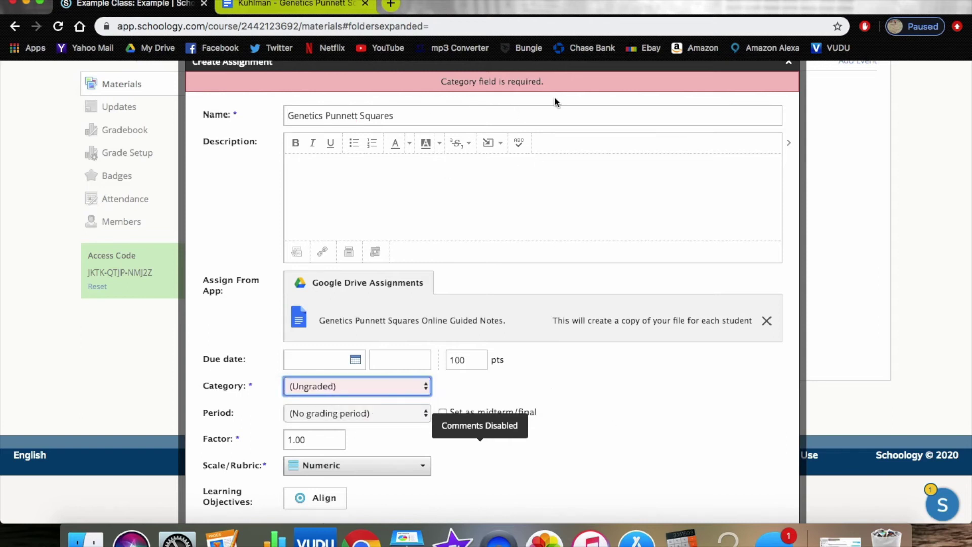
scroll(468, 191, "down", 2)
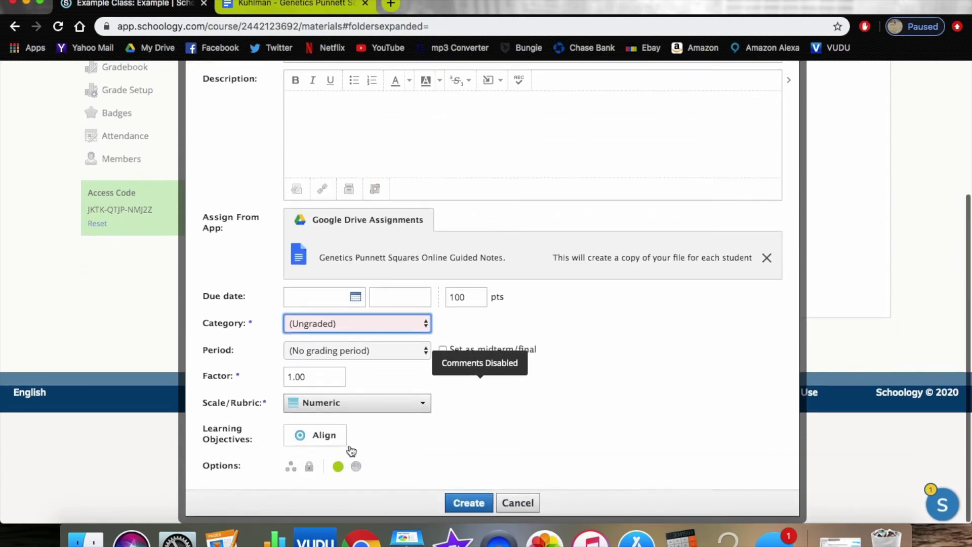
left_click(466, 504)
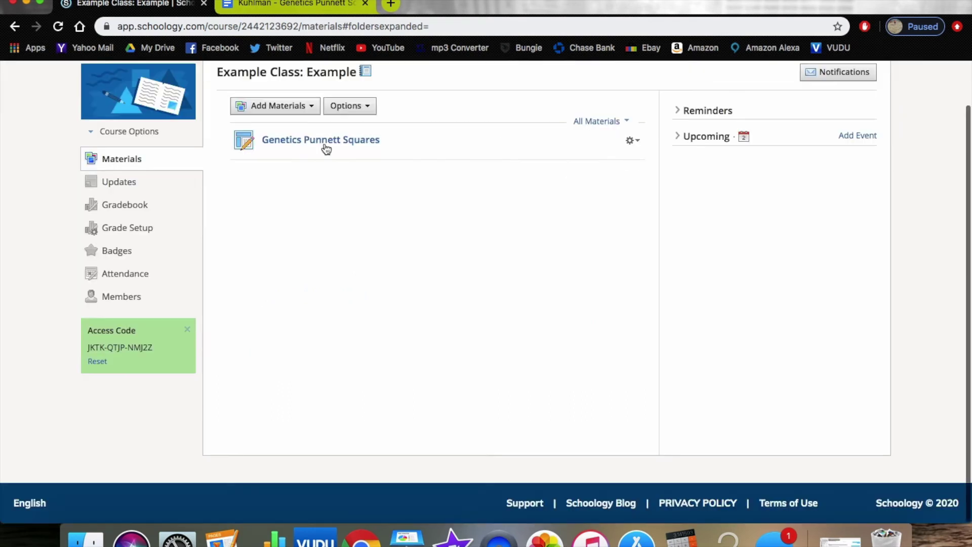
- Open the Genetics Punnett Squares assignment from Materials to reach its Online Guided Notes doc
left_click(307, 146)
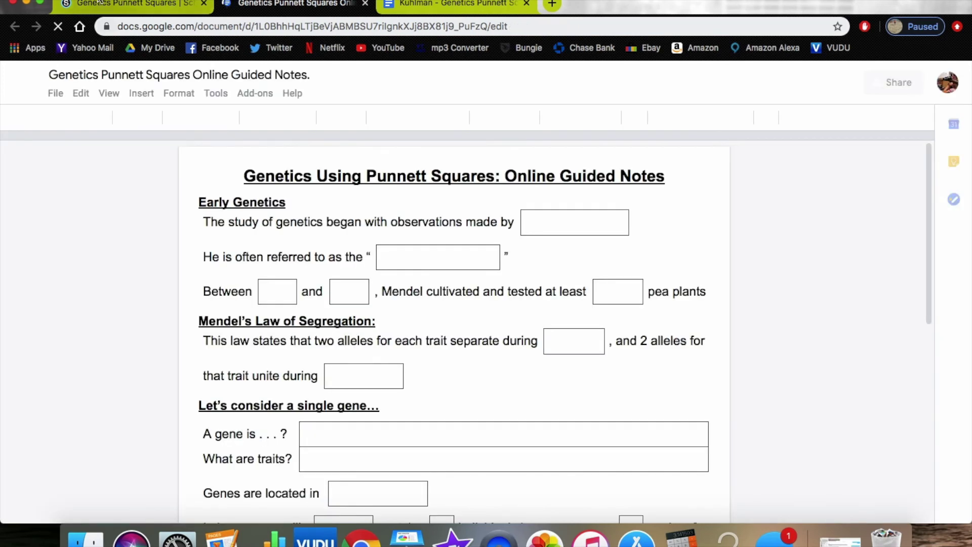
- Scroll through the Genetics Punnett Squares Online Guided Notes doc, then return to the Schoology assignment
left_click(101, 4)
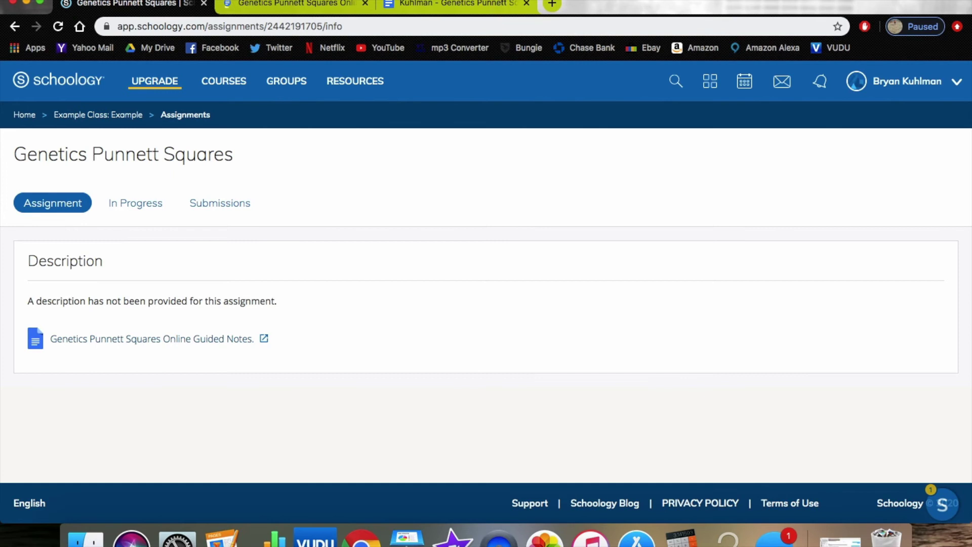
left_click(289, 5)
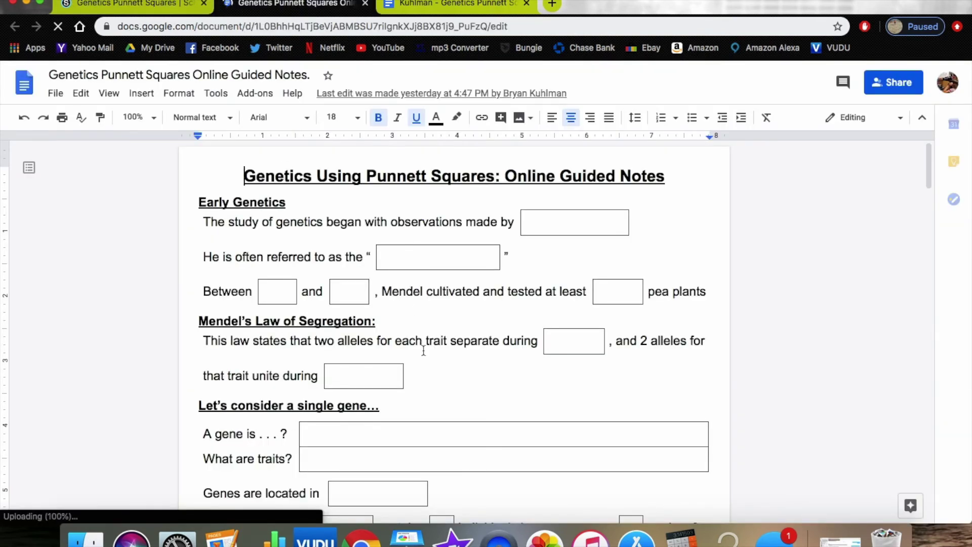
scroll(438, 384, "down", 1)
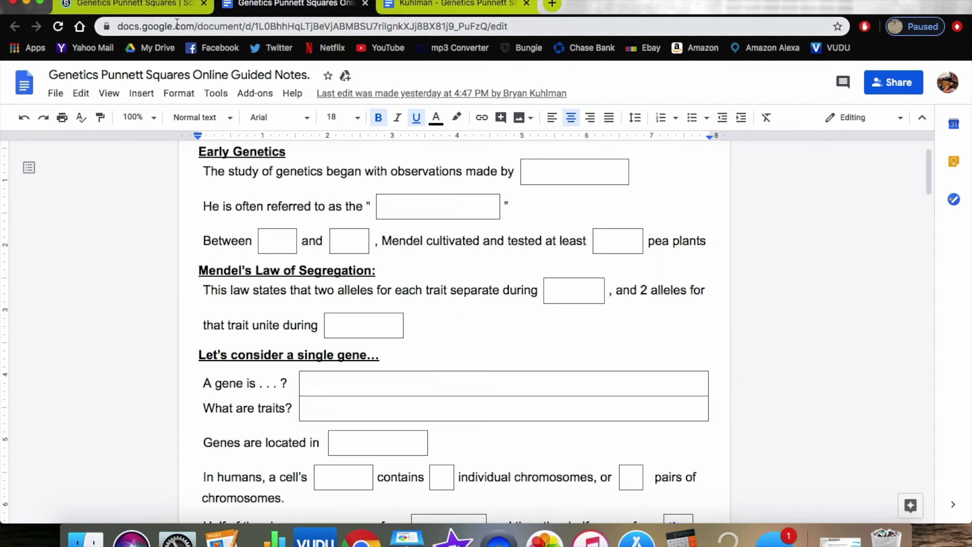
left_click(149, 9)
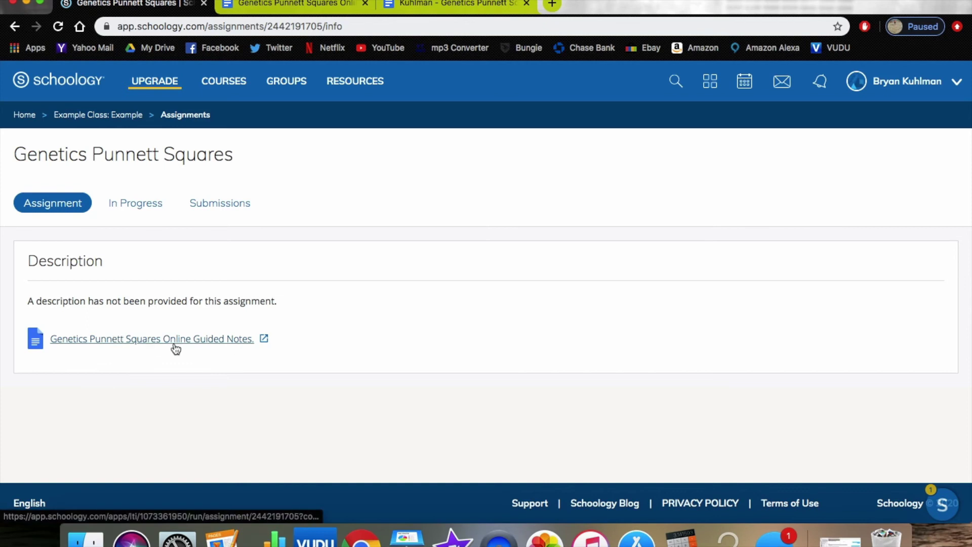
- Check the assignment's In Progress tab for any student work
left_click(138, 208)
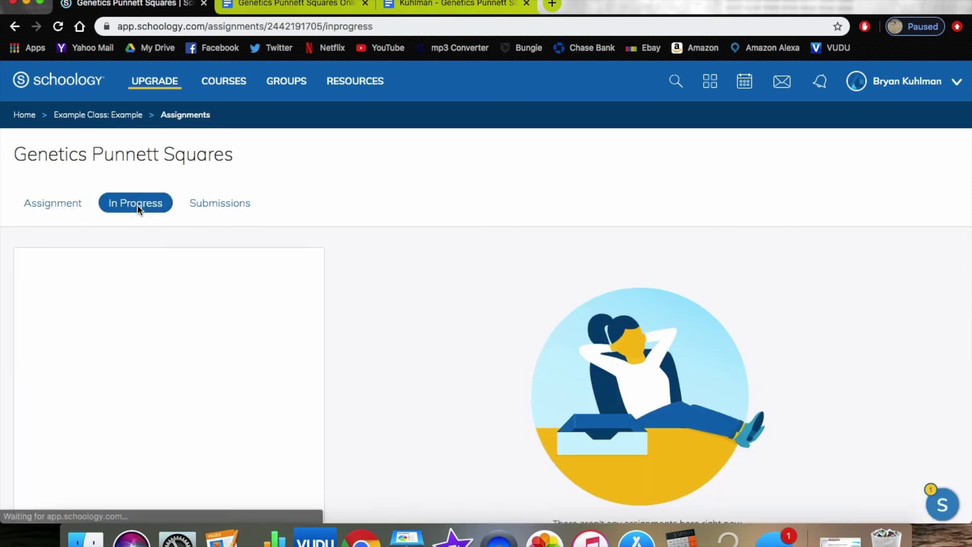
scroll(229, 307, "down", 3)
scroll(229, 313, "up", 2)
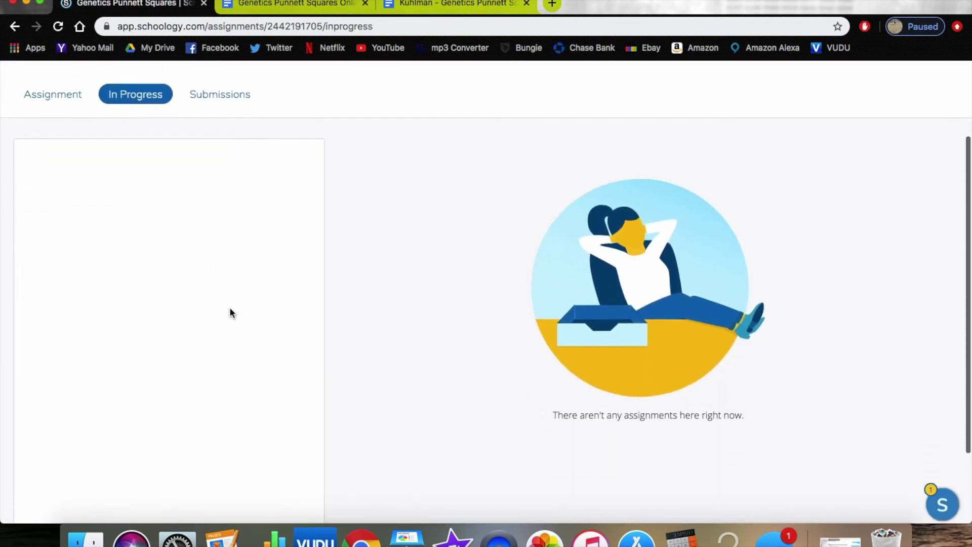
scroll(229, 313, "down", 1)
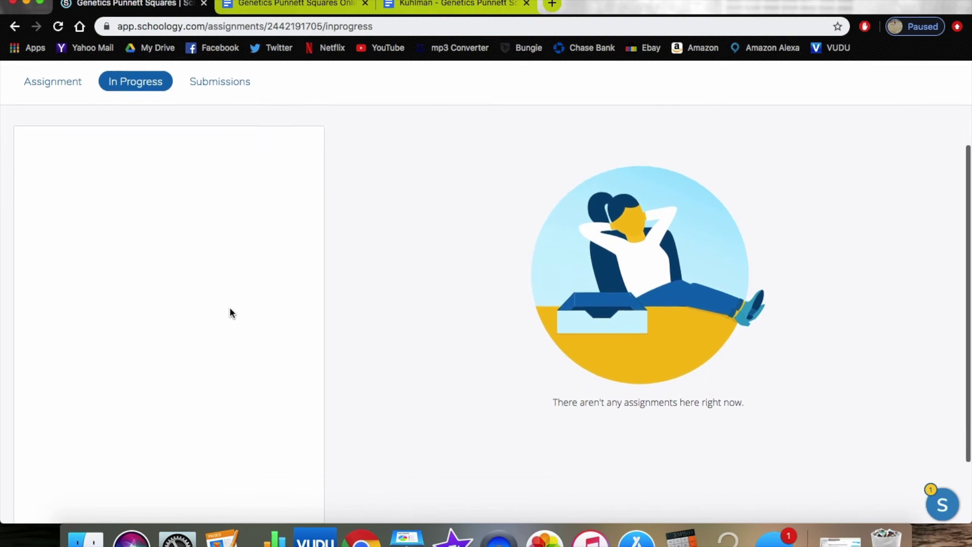
scroll(226, 308, "up", 1)
scroll(132, 264, "down", 1)
scroll(93, 173, "down", 1)
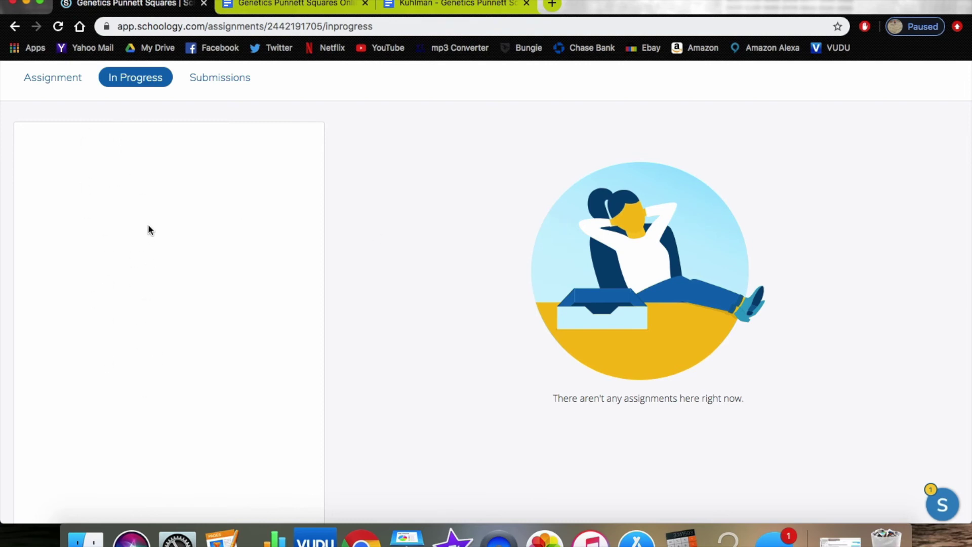
- Confirm the Submissions list is empty, then go to the Schoology home page
left_click(223, 79)
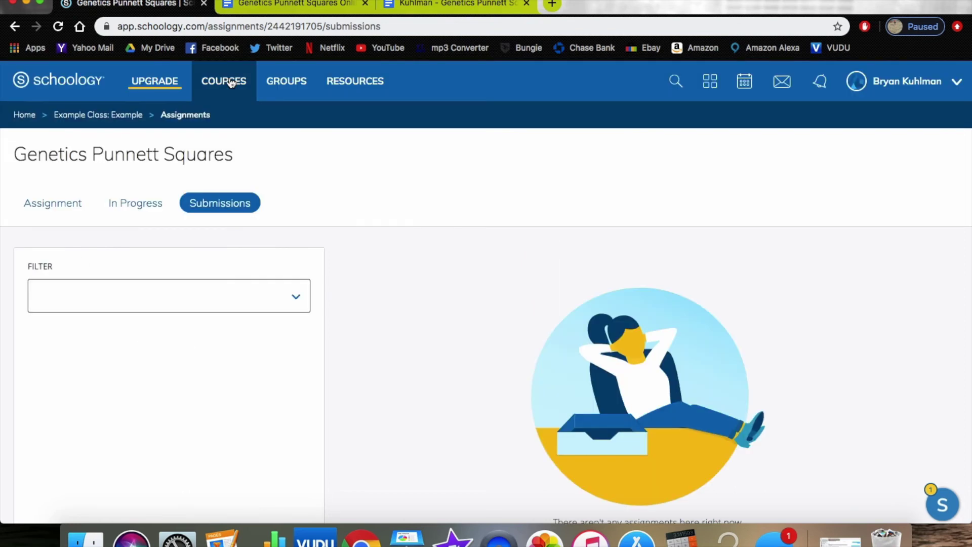
scroll(128, 384, "down", 3)
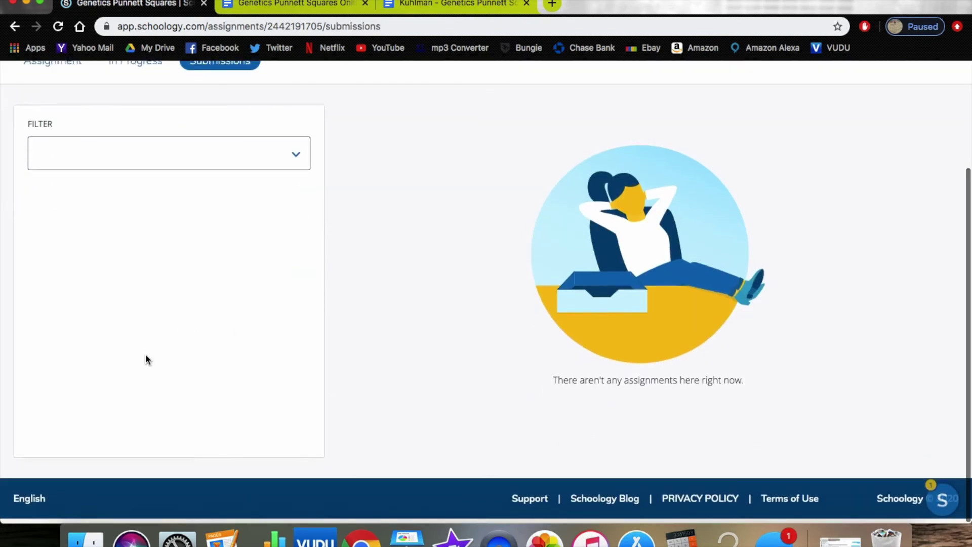
scroll(248, 235, "down", 1)
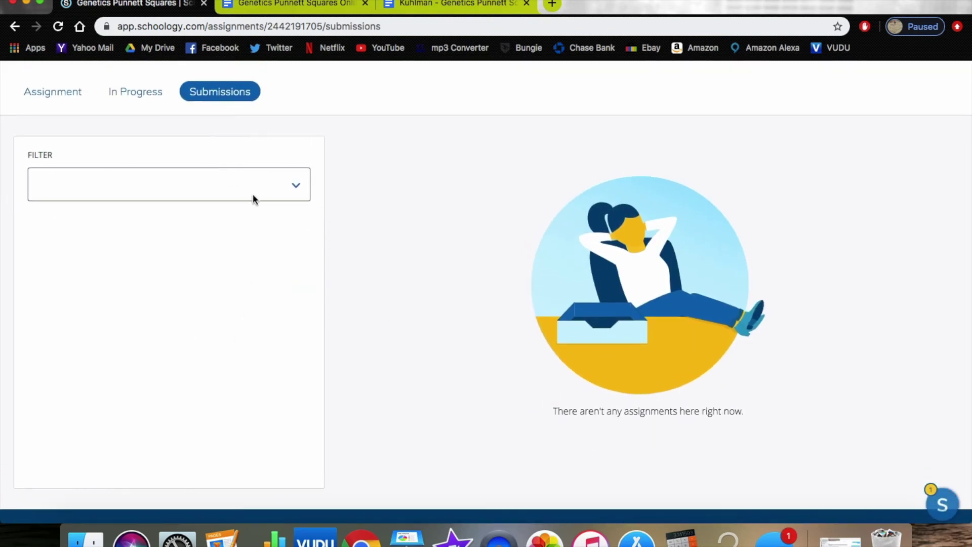
scroll(222, 208, "up", 3)
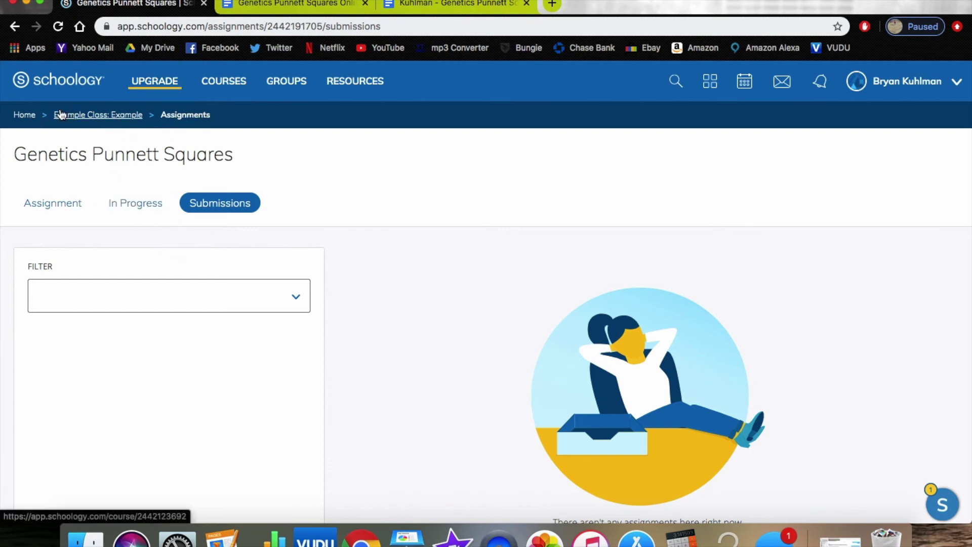
left_click(26, 115)
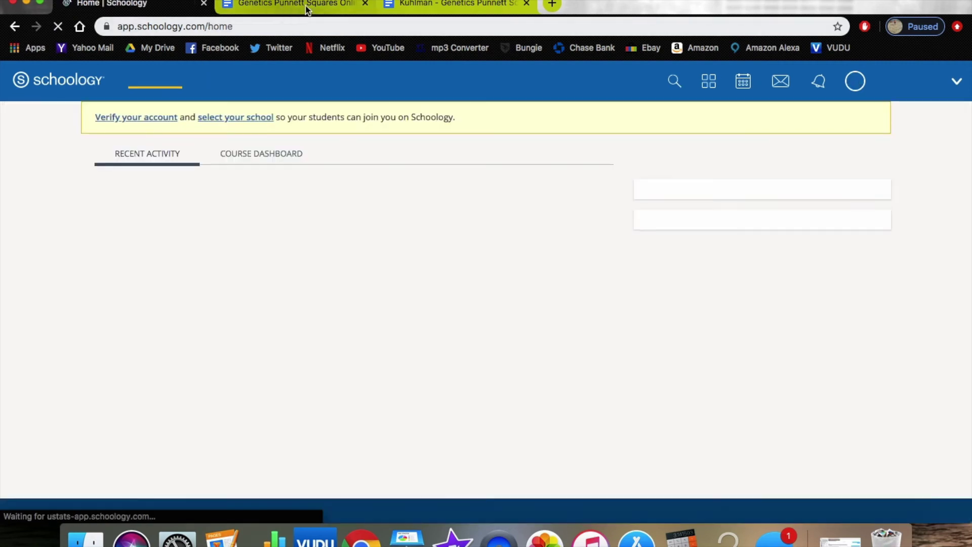
- Close the guided notes Google Docs tabs and land in Google Drive
left_click(309, 5)
left_click(365, 5)
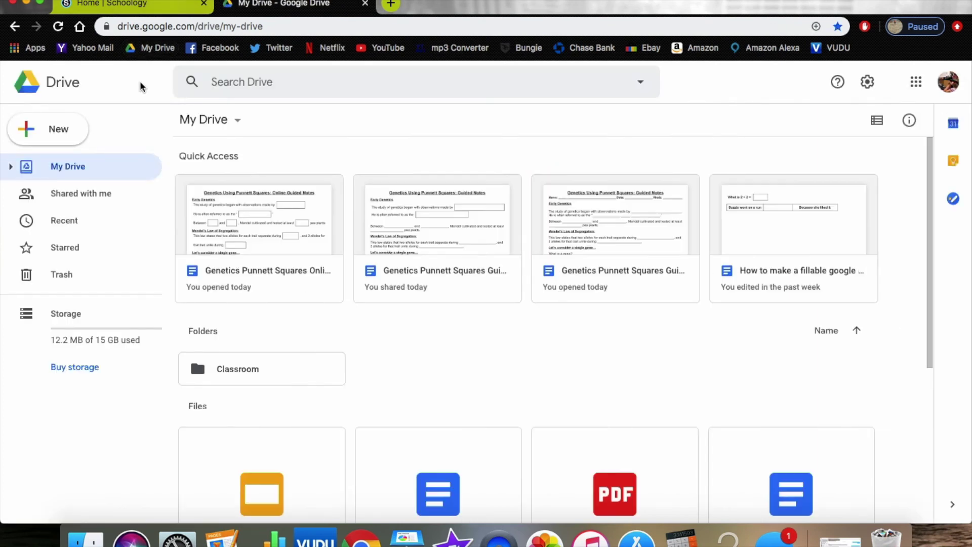
scroll(430, 353, "down", 5)
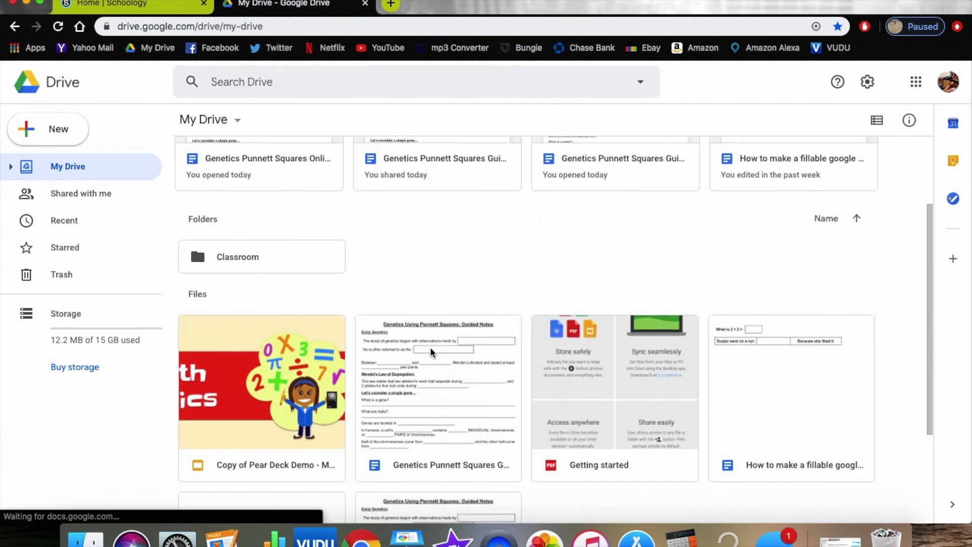
scroll(429, 353, "up", 3)
scroll(430, 348, "up", 3)
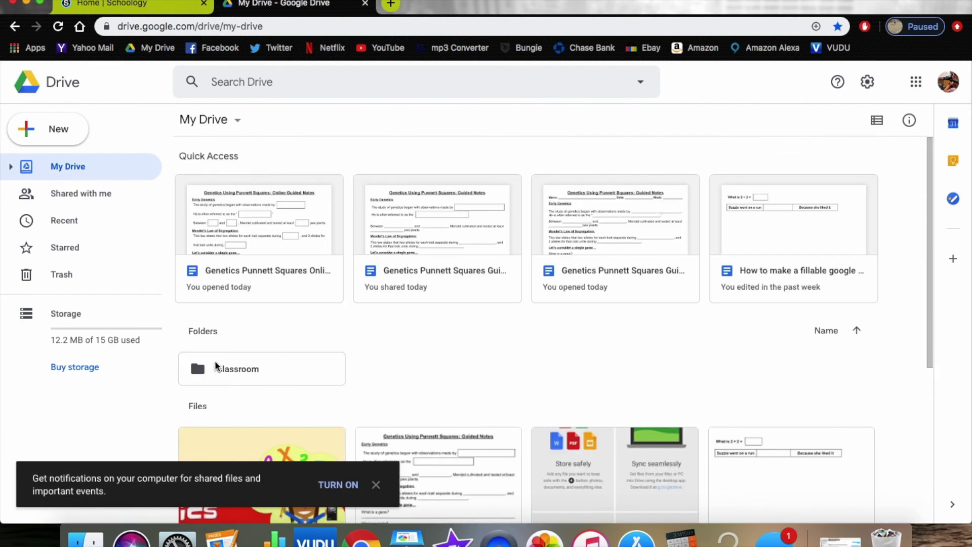
- Browse Shared with me and My Drive, then search Drive for 'schoology google drive'
left_click(71, 197)
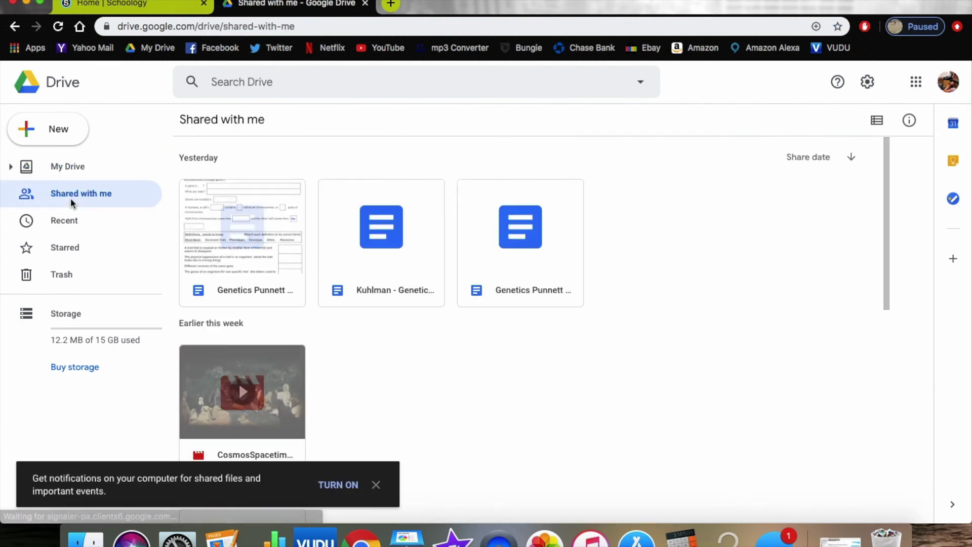
left_click(83, 168)
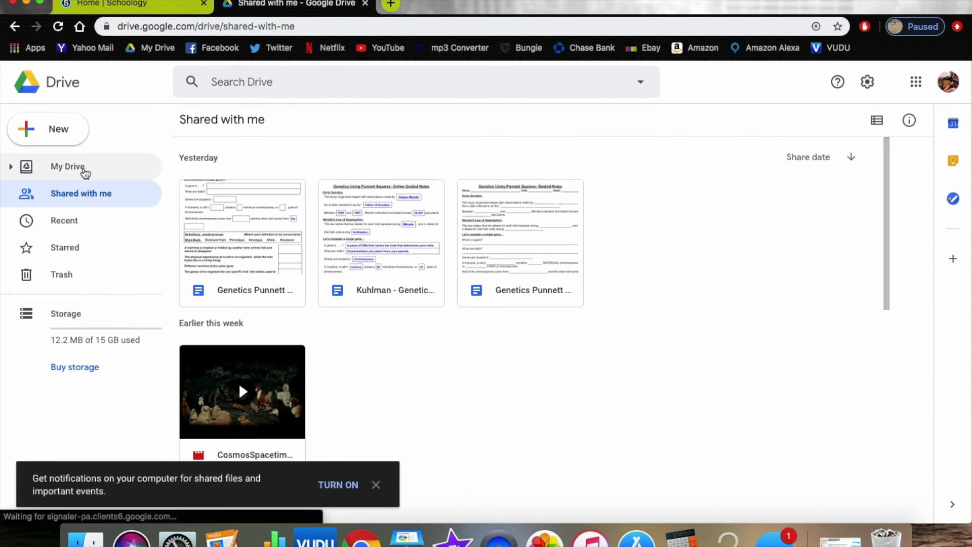
left_click(233, 83)
type("s")
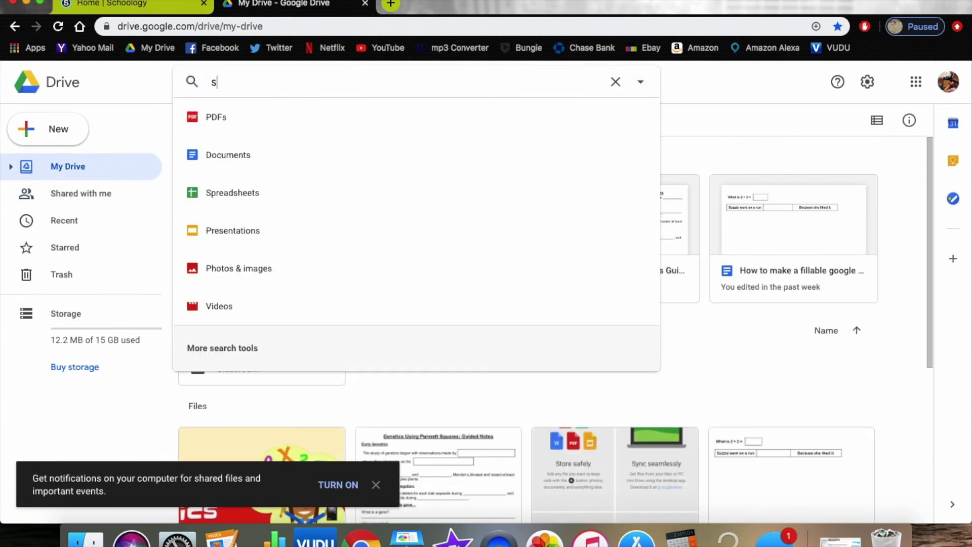
type("choology google drive")
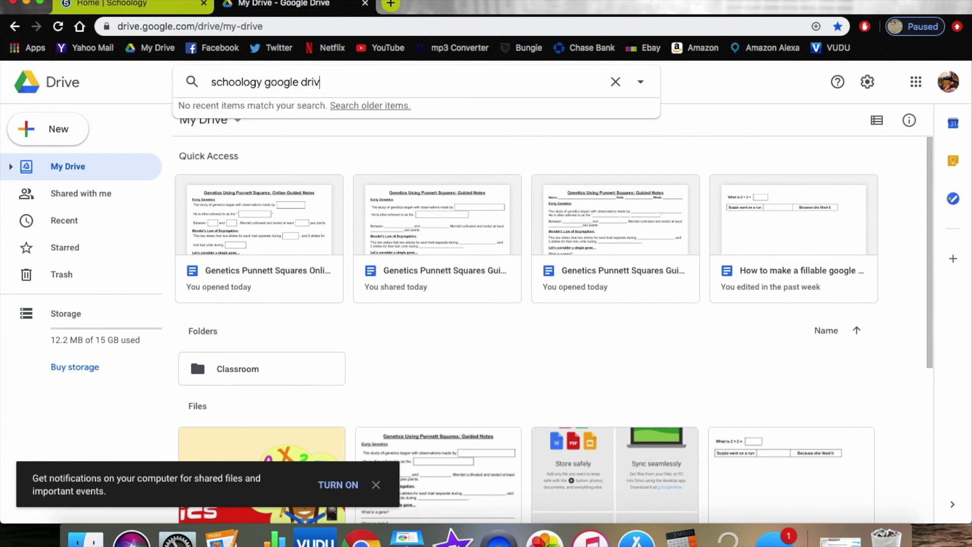
key("Return")
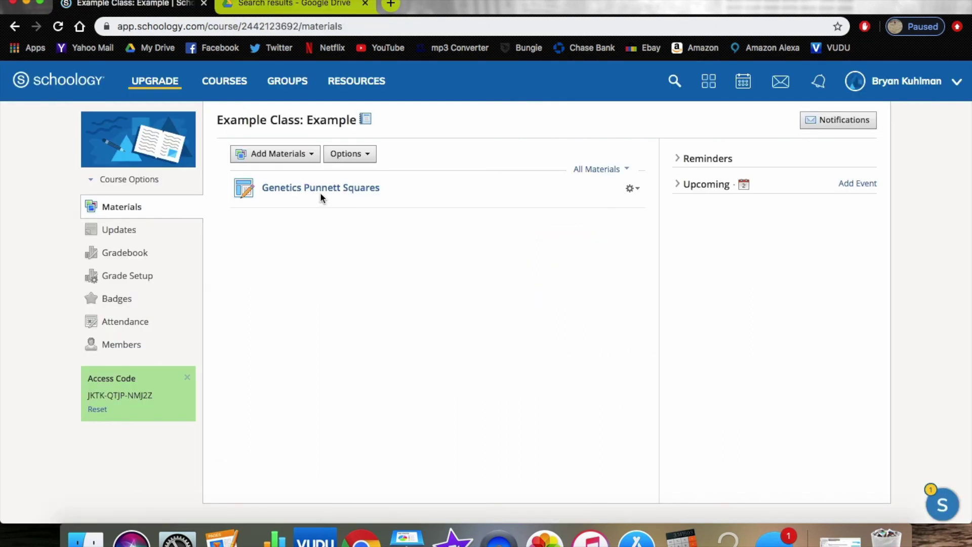
- Open the Genetics Punnett Squares assignment from the Example Class materials
left_click(320, 191)
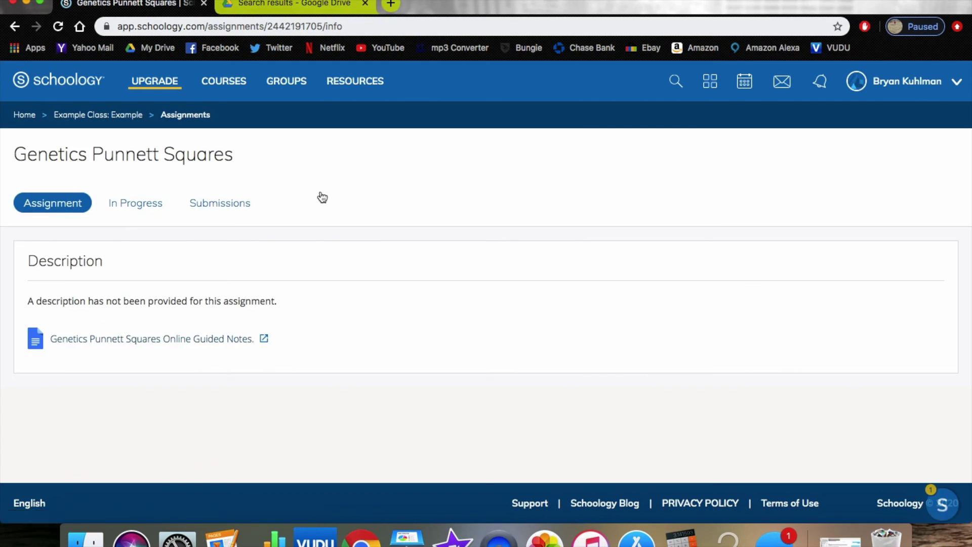